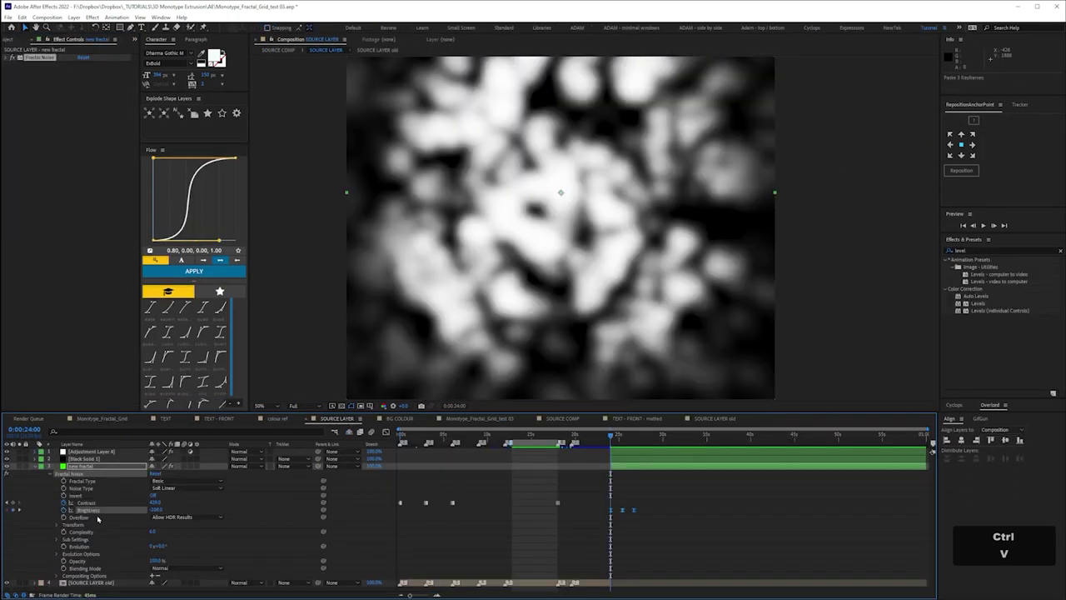
Step: In the Liquorice Allsorts project, start a new HD 1920×1080, 24 fps composition
key(ctrl+v)
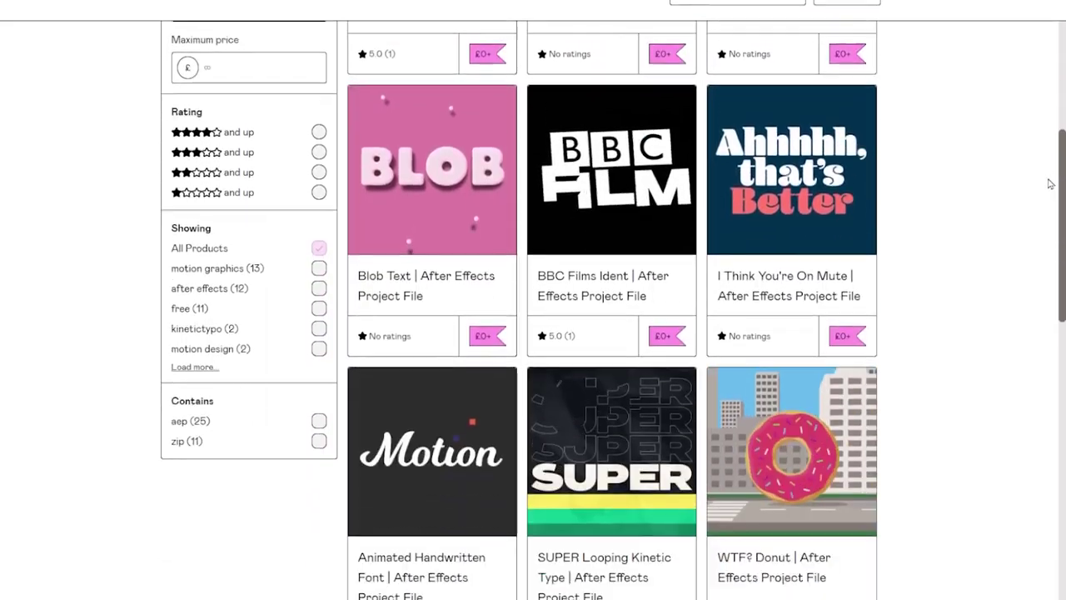
scroll(1051, 183, down, 7)
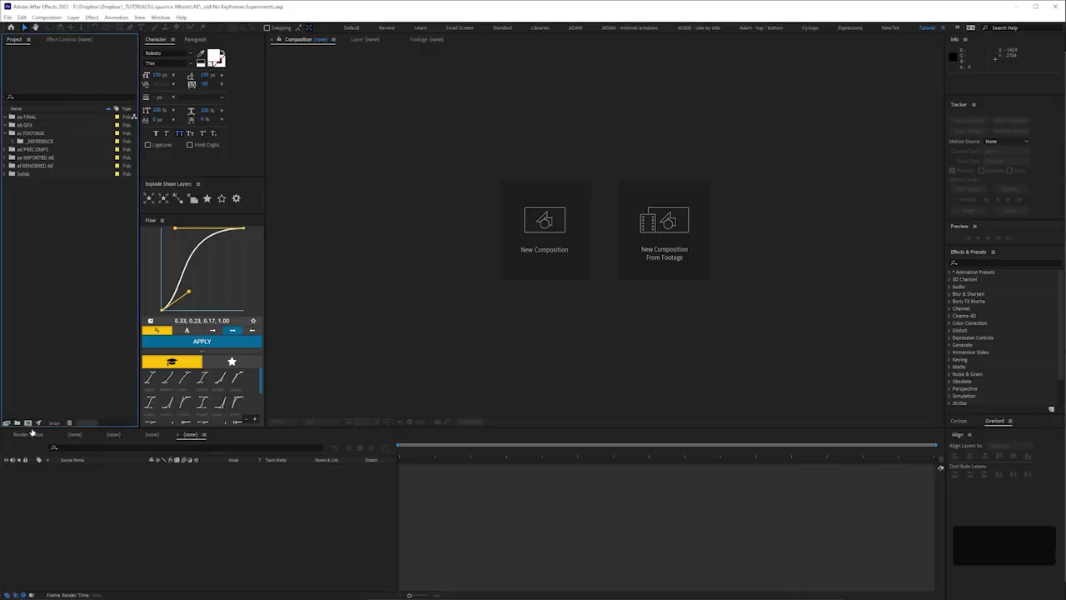
key(ctrl+n)
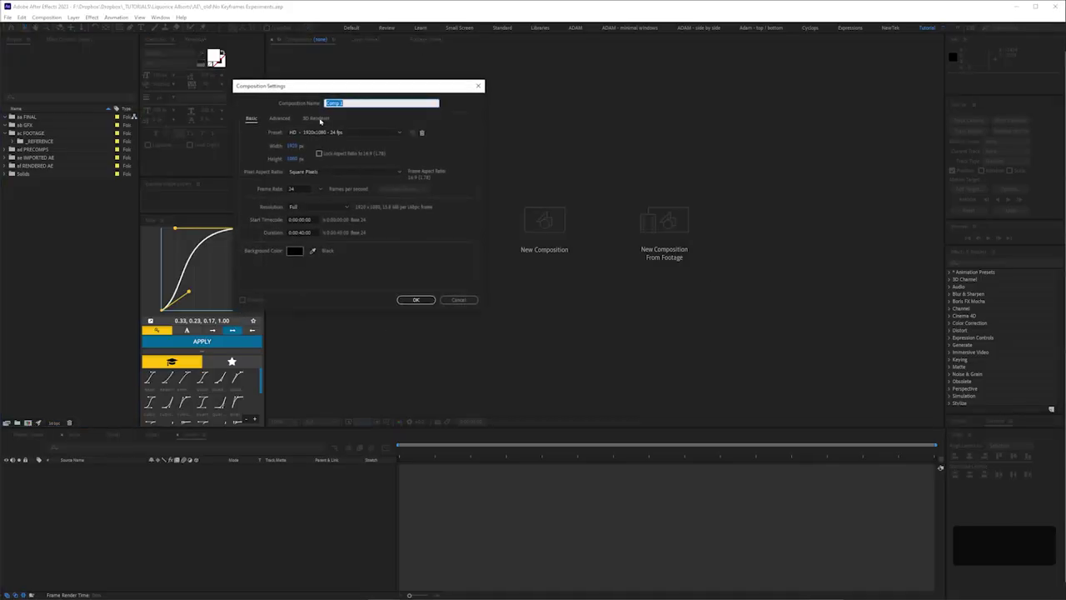
Step: Check the 3D renderer settings, then create Comp 1
click(317, 119)
click(251, 119)
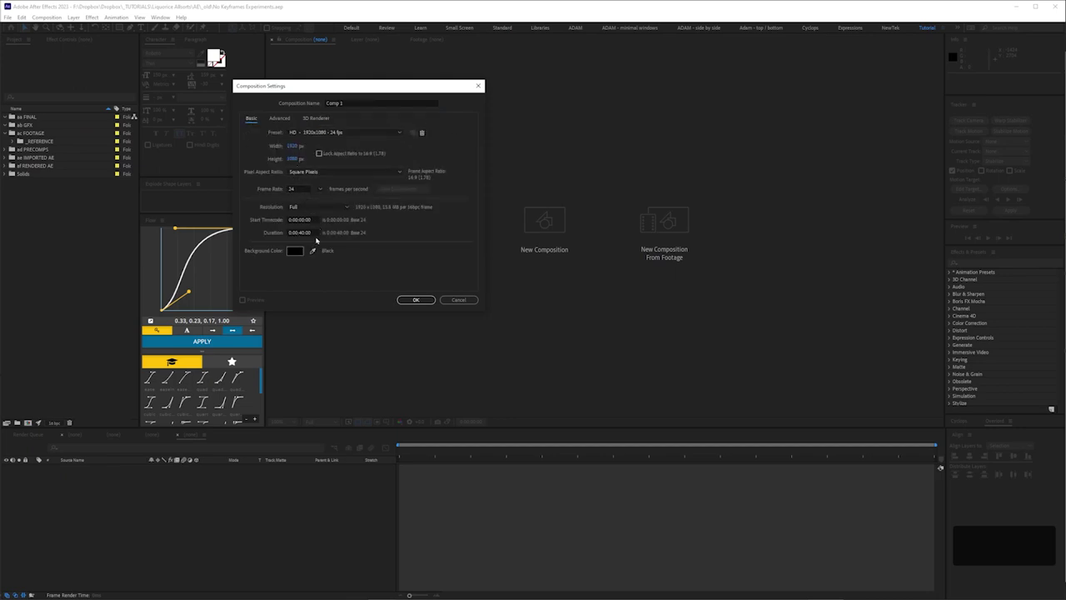
click(413, 299)
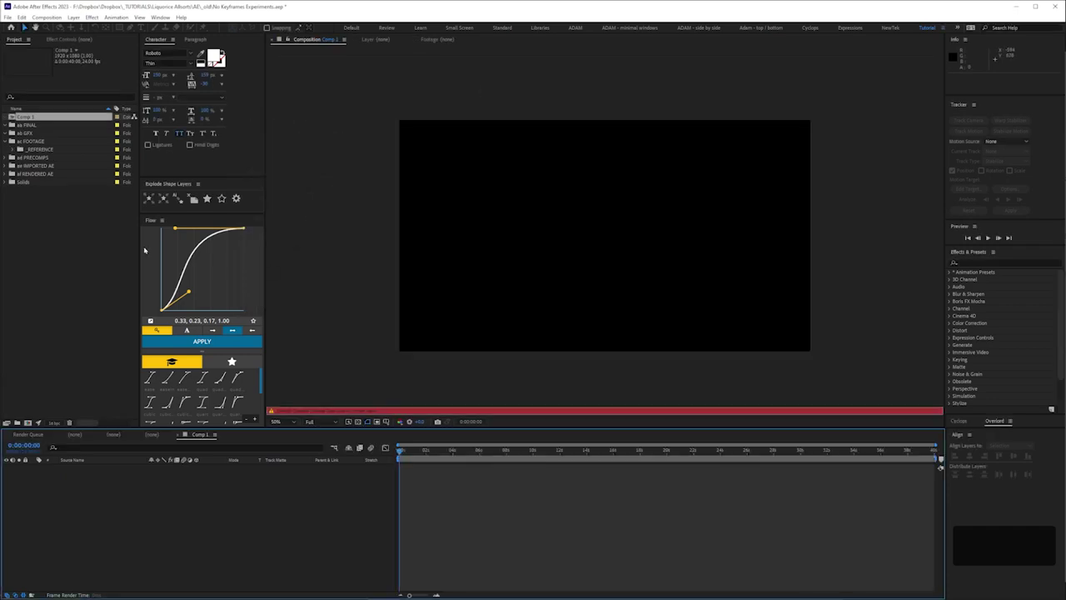
Step: Add a 2000 × 2000 white solid and rename it LUMA
key(ctrl+y)
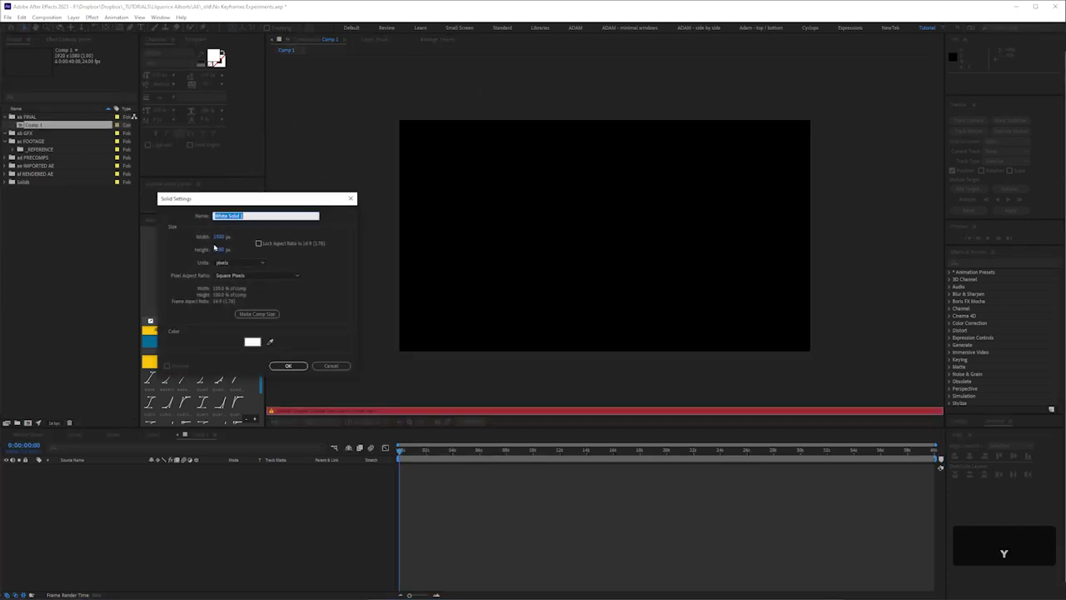
key(Tab)
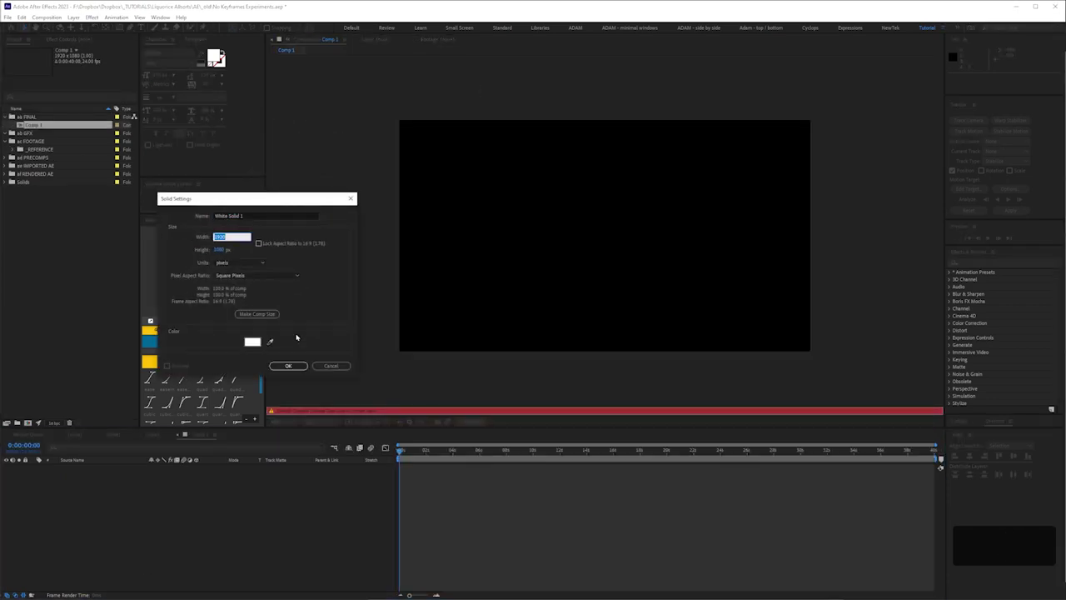
text(2000)
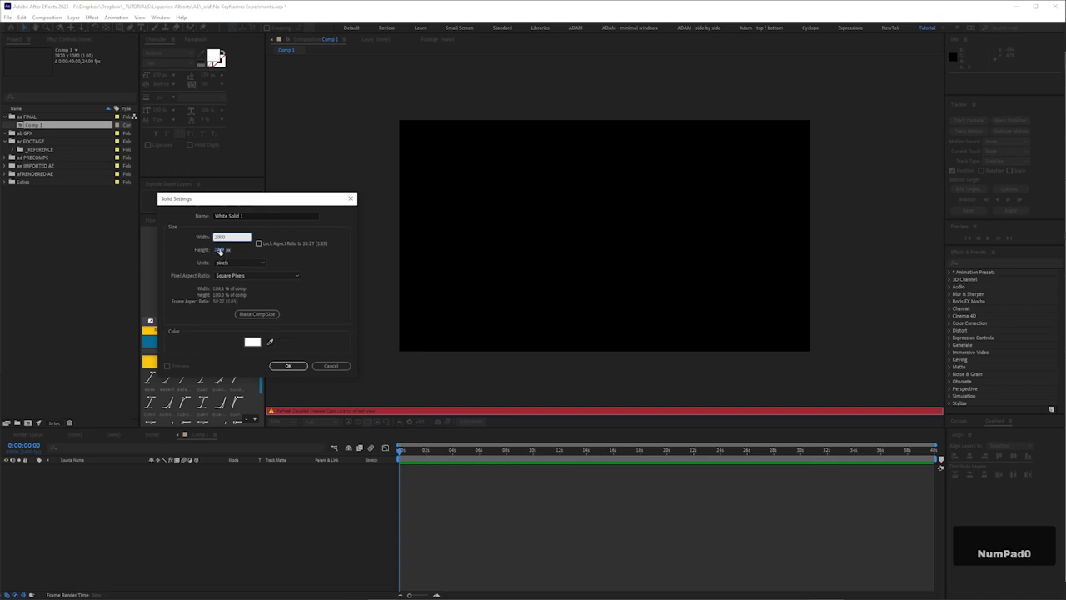
key(Tab)
text(2000)
click(287, 367)
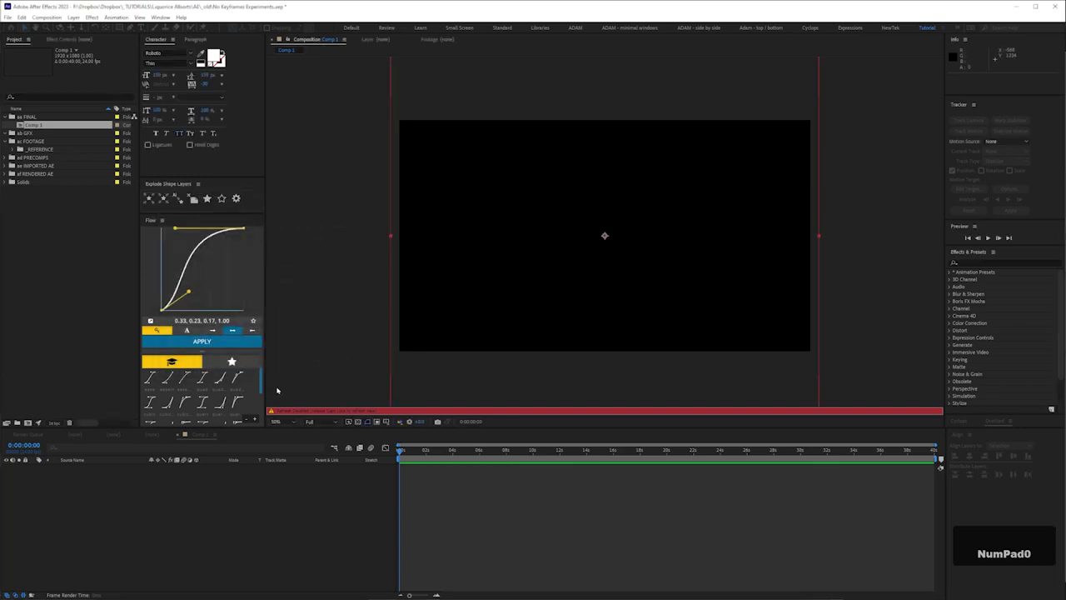
key(Return)
text(LU)
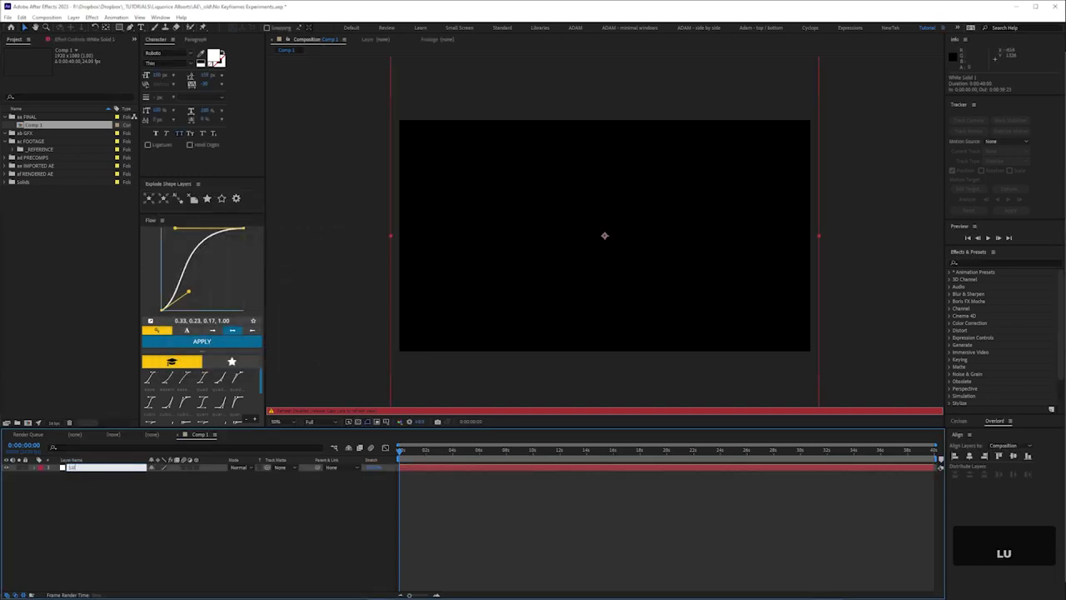
text(MA)
key(Return)
Step: Apply CC Light Sweep and a Fill effect to the LUMA layer
key(Caps_Lock)
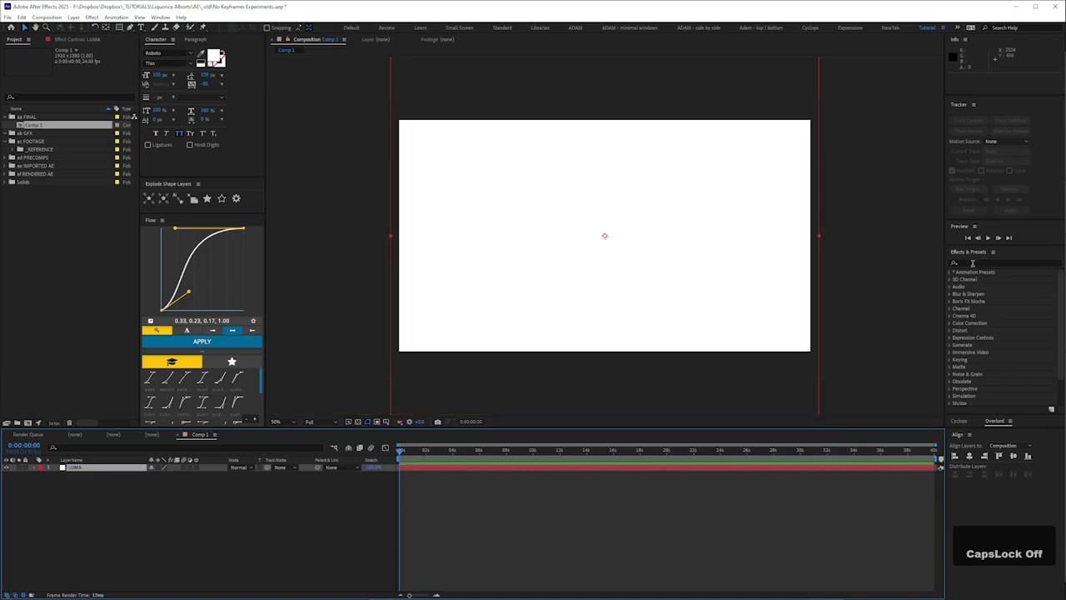
click(972, 263)
text(light)
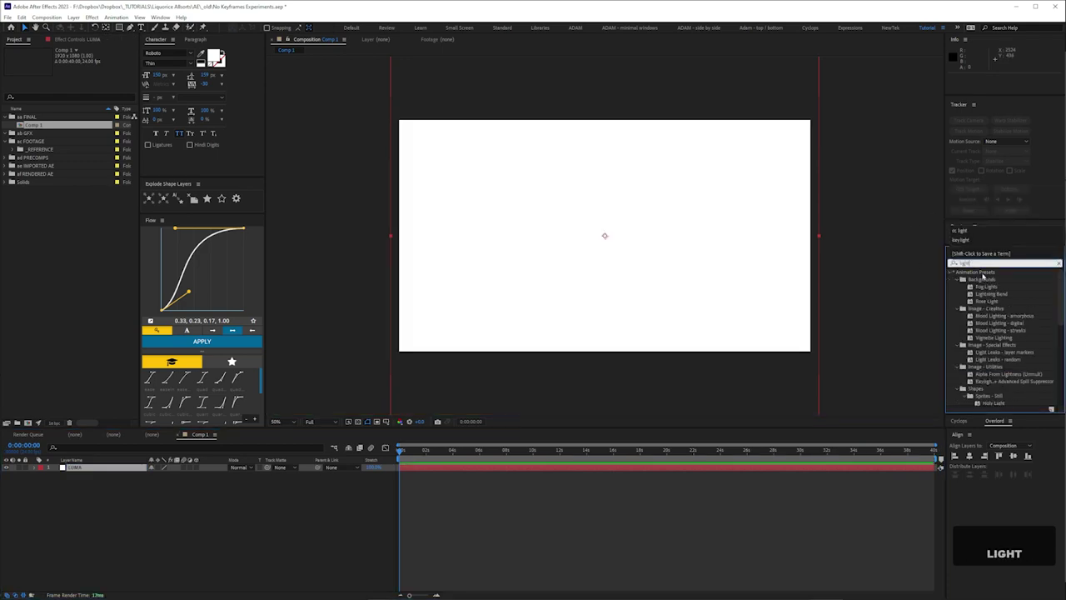
text( s)
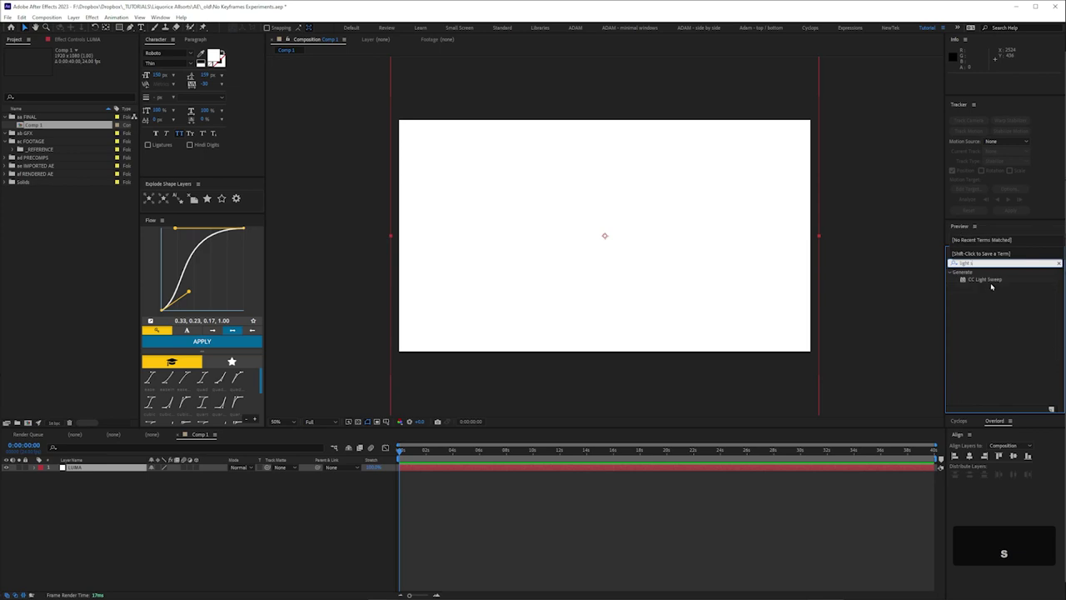
double_click(990, 283)
text(f)
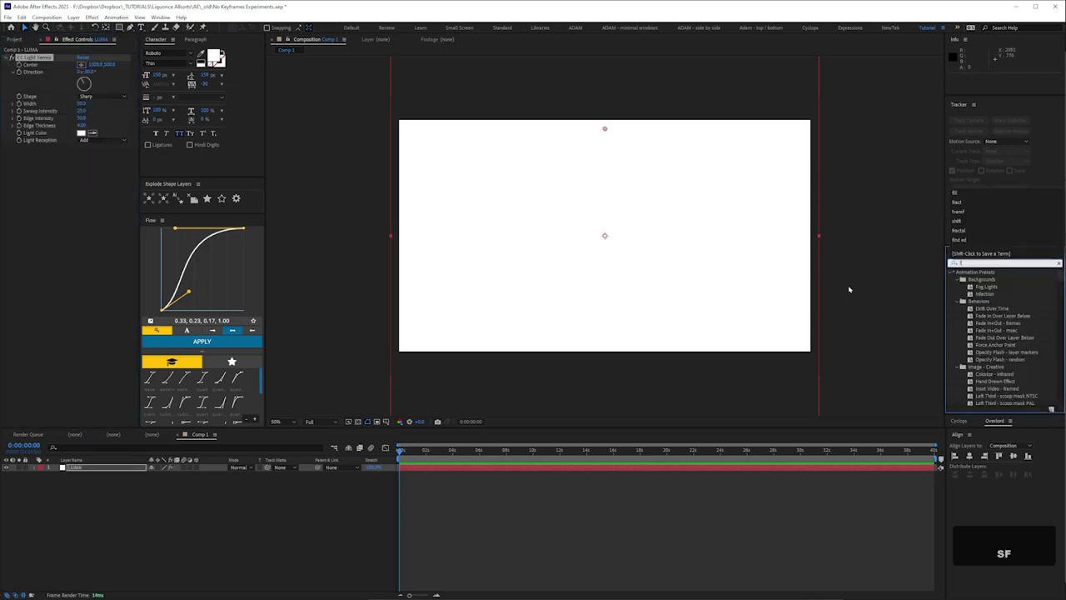
text(ill)
drag(980, 314, 42, 264)
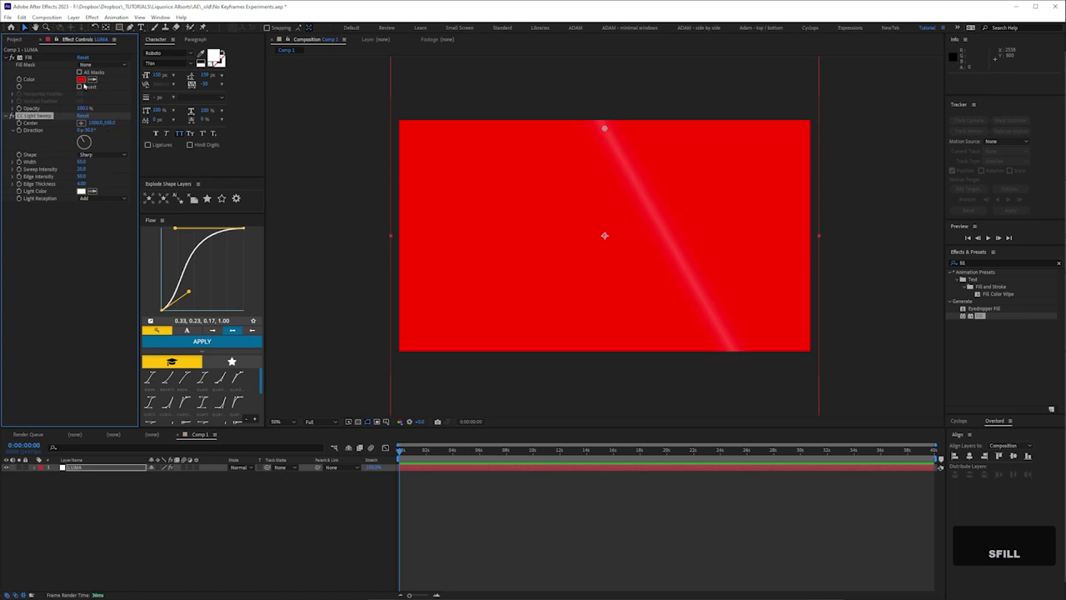
Step: Set the Fill colour to black
click(81, 79)
drag(100, 218, 43, 259)
click(274, 128)
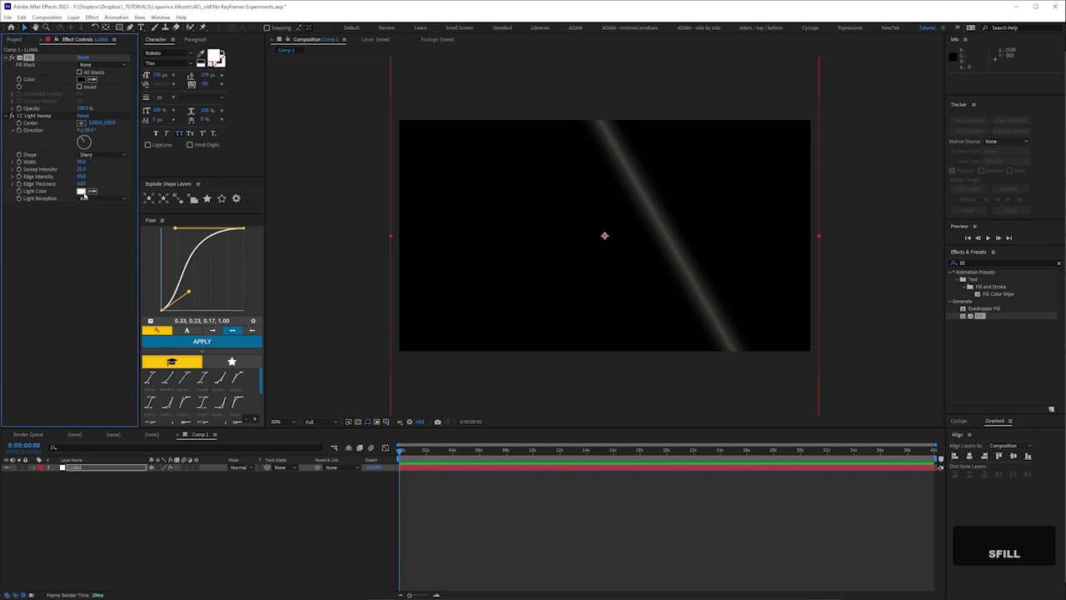
Step: Widen the sweep band and give Center the expression value+[time+100]
drag(81, 162, 119, 192)
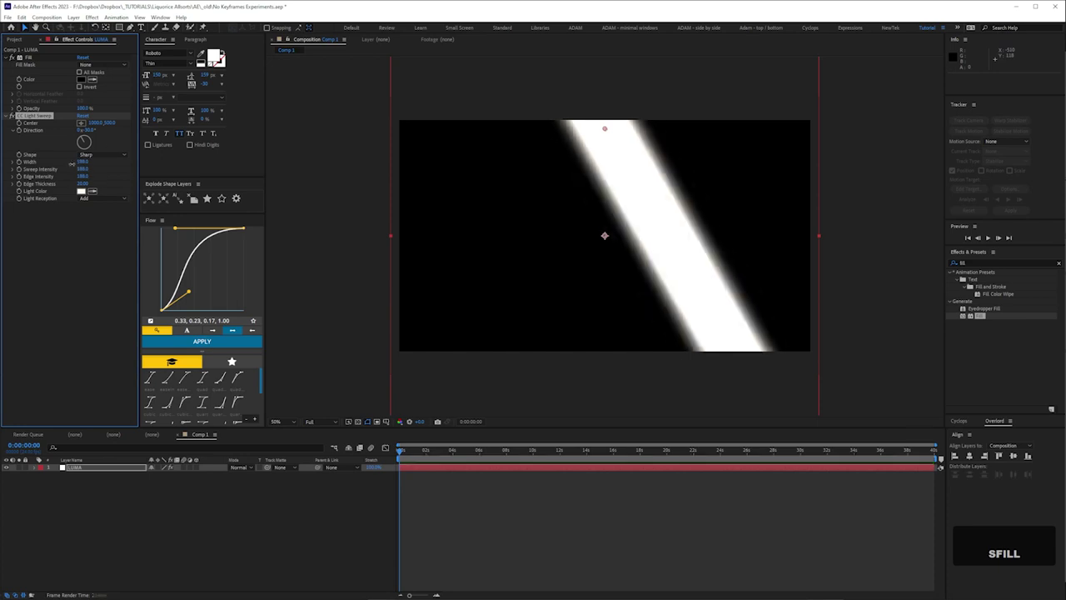
key(Return)
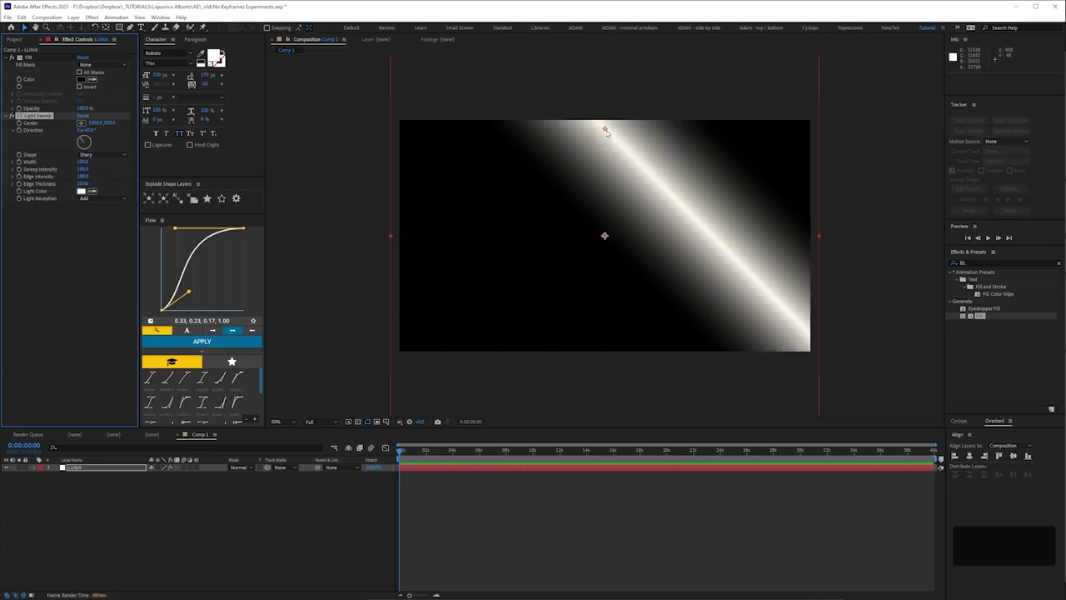
key(alt+shift+equal)
text(value)
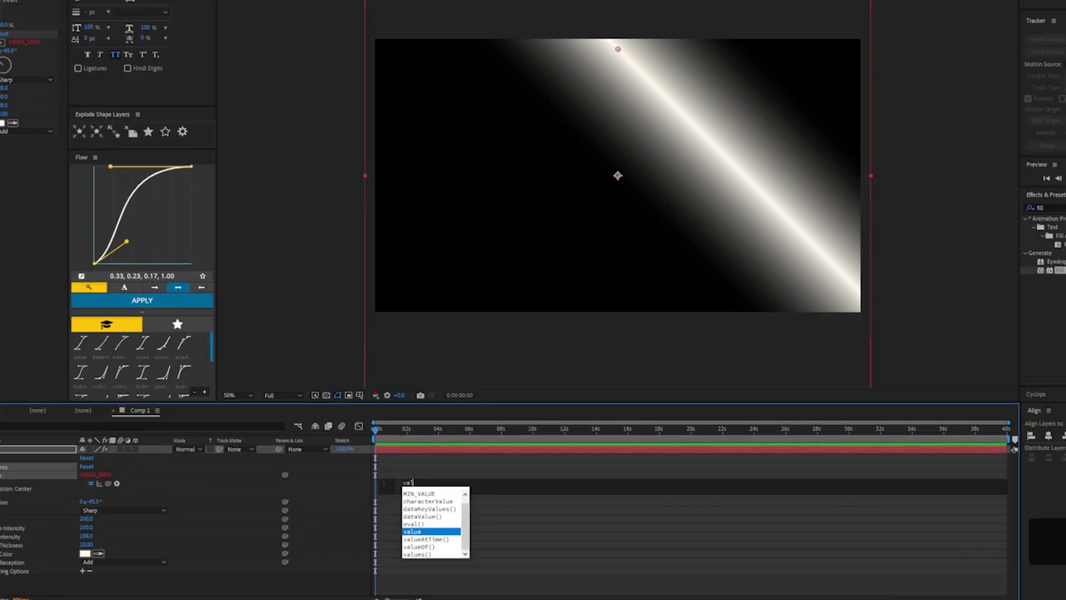
text(+)
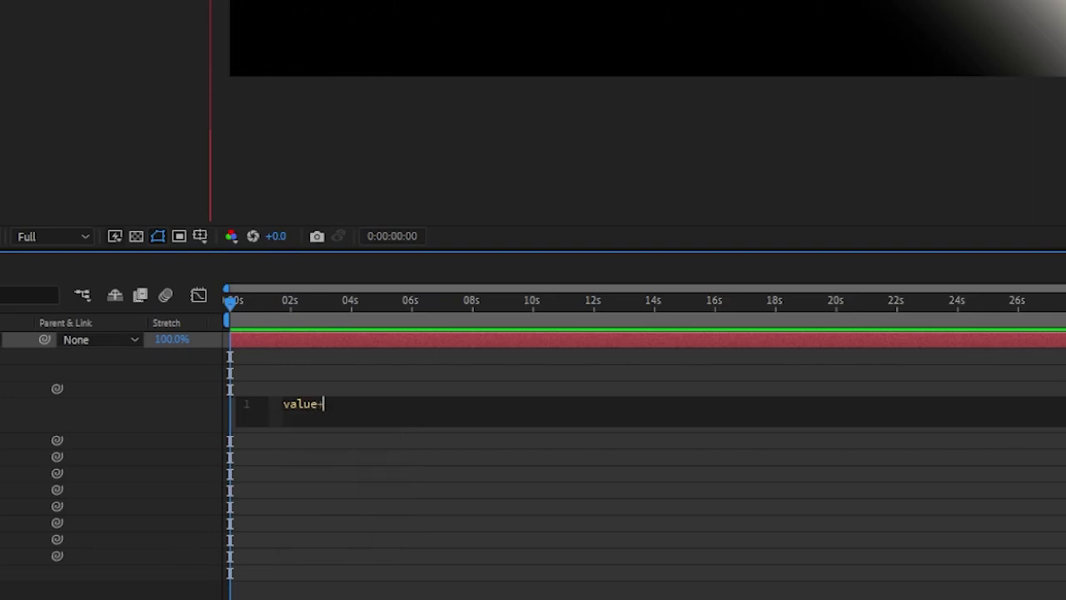
text([time)
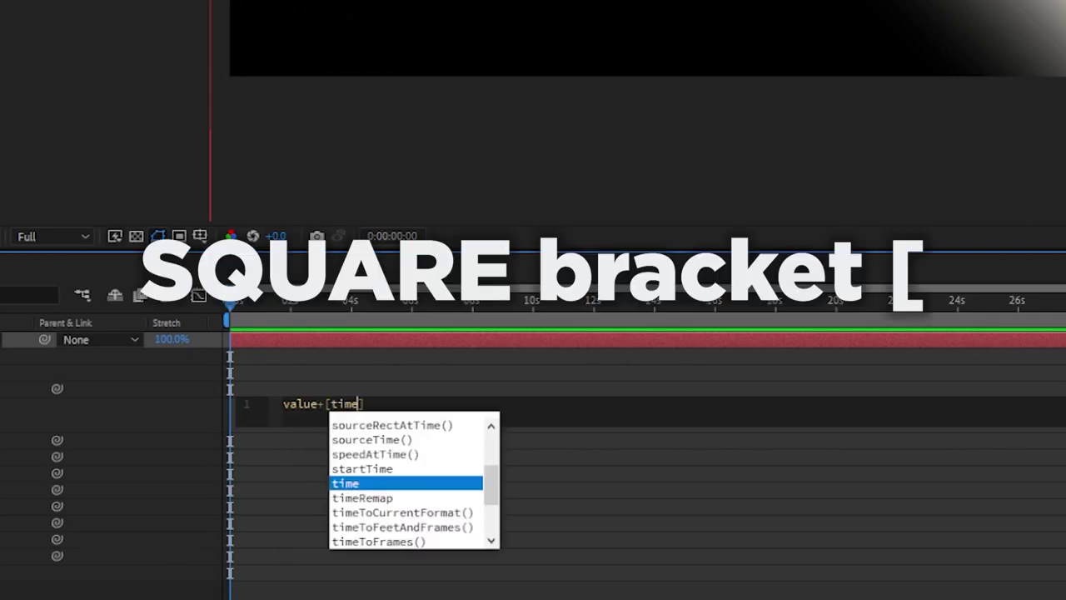
text(+100)
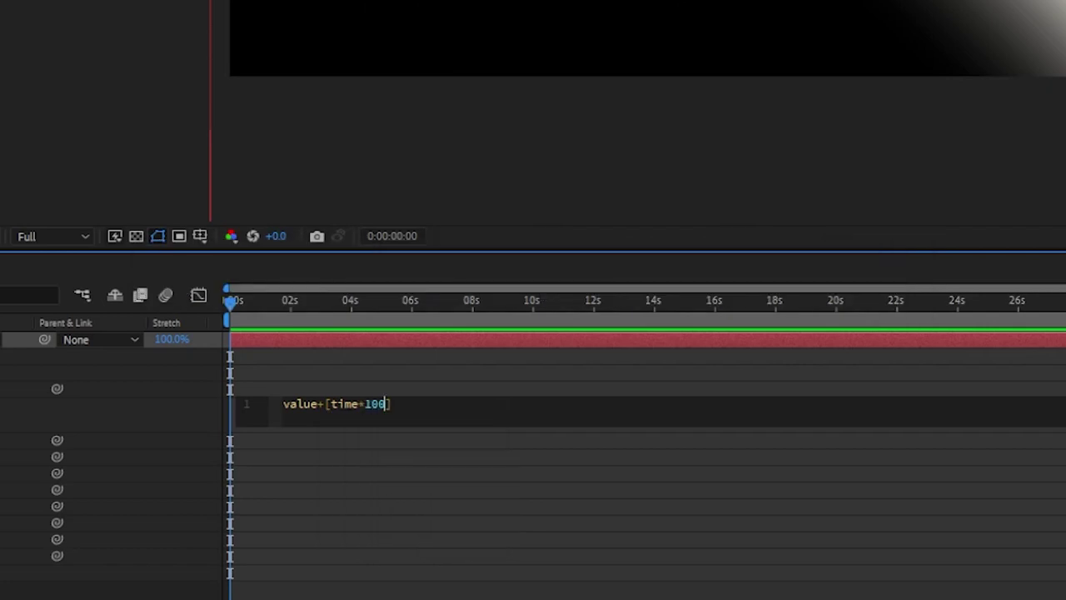
text(])
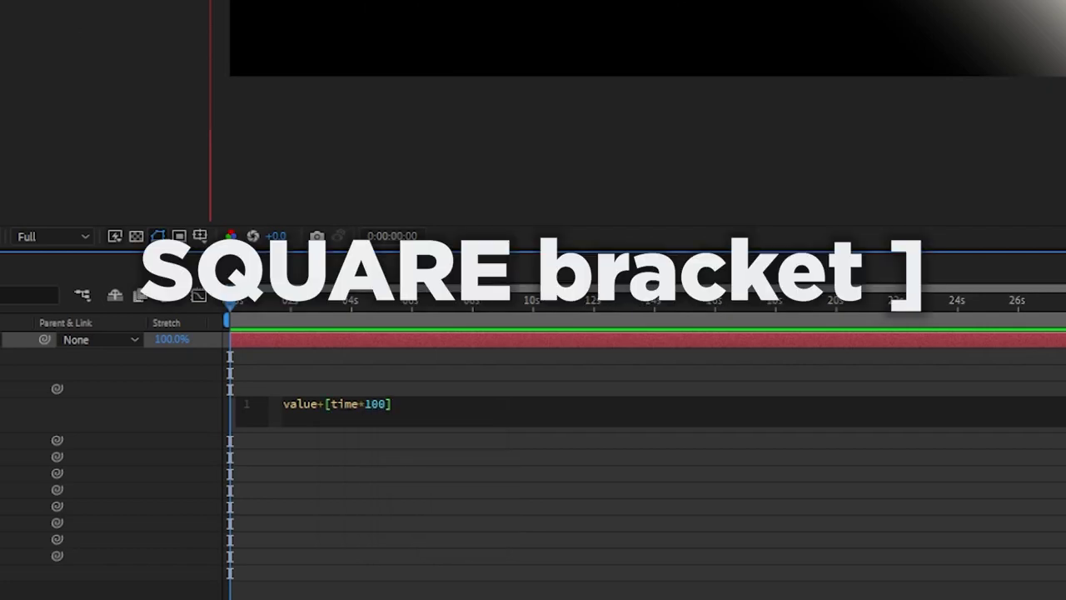
Step: Commit the Center expression and scrub to around 10 seconds to check the sweep
click(139, 372)
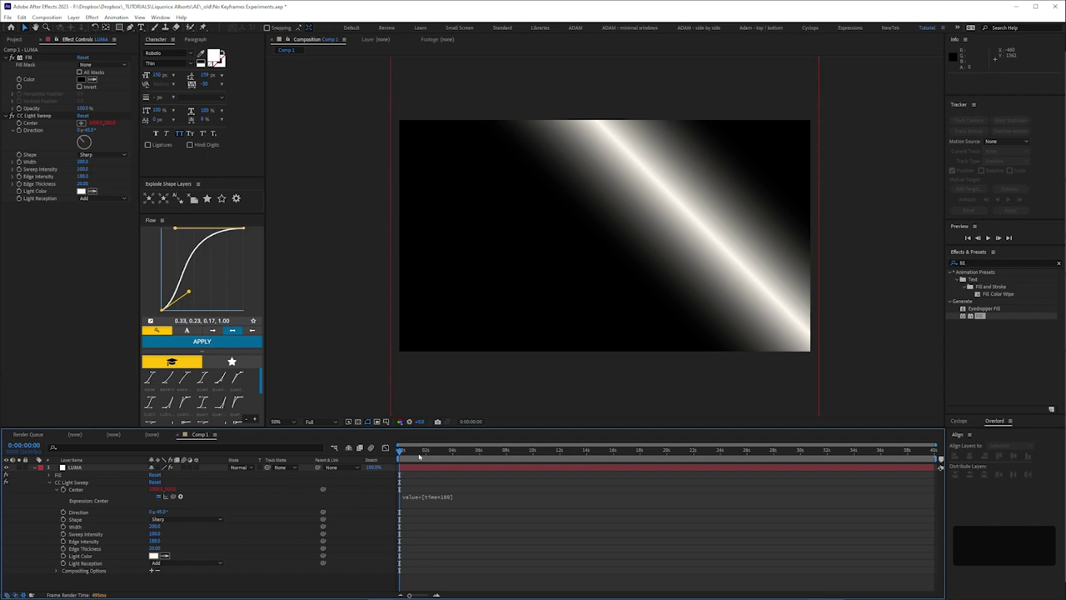
drag(420, 451, 533, 450)
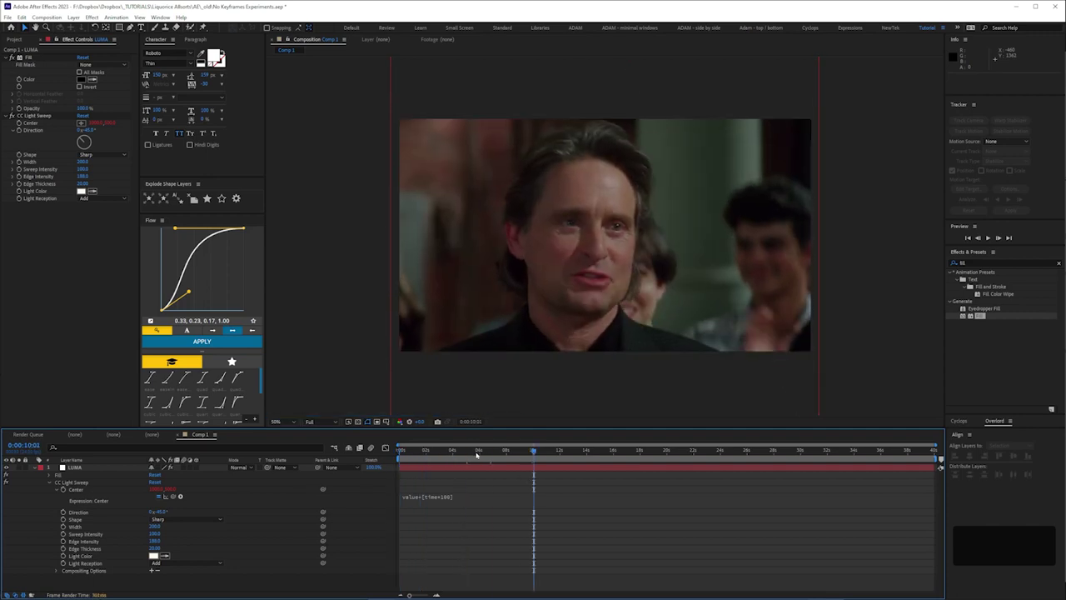
key(Home)
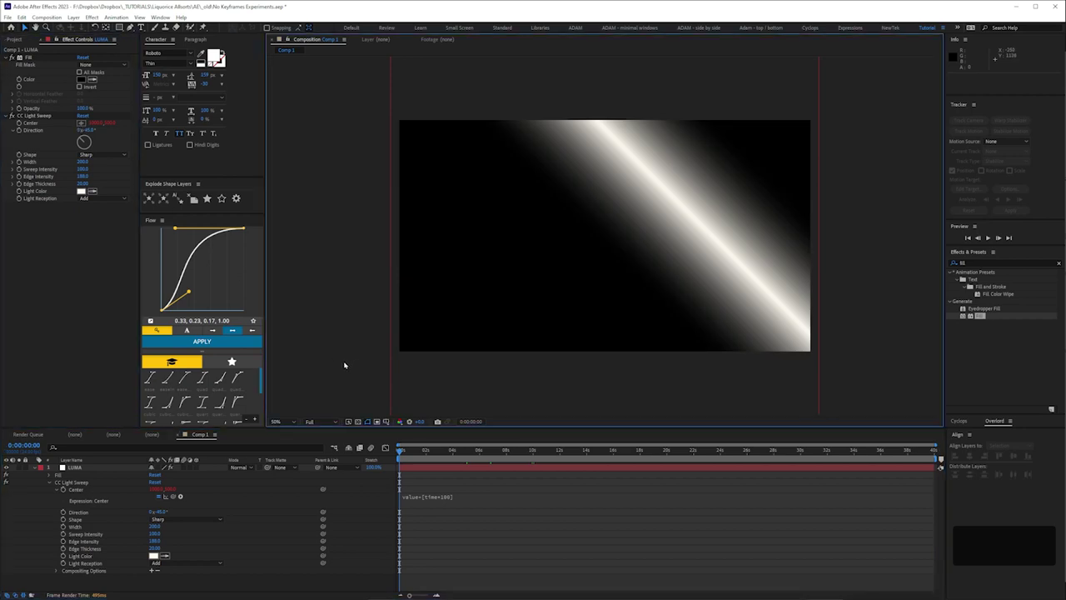
Step: Move the light sweep's Center off the left edge of the frame
click(147, 481)
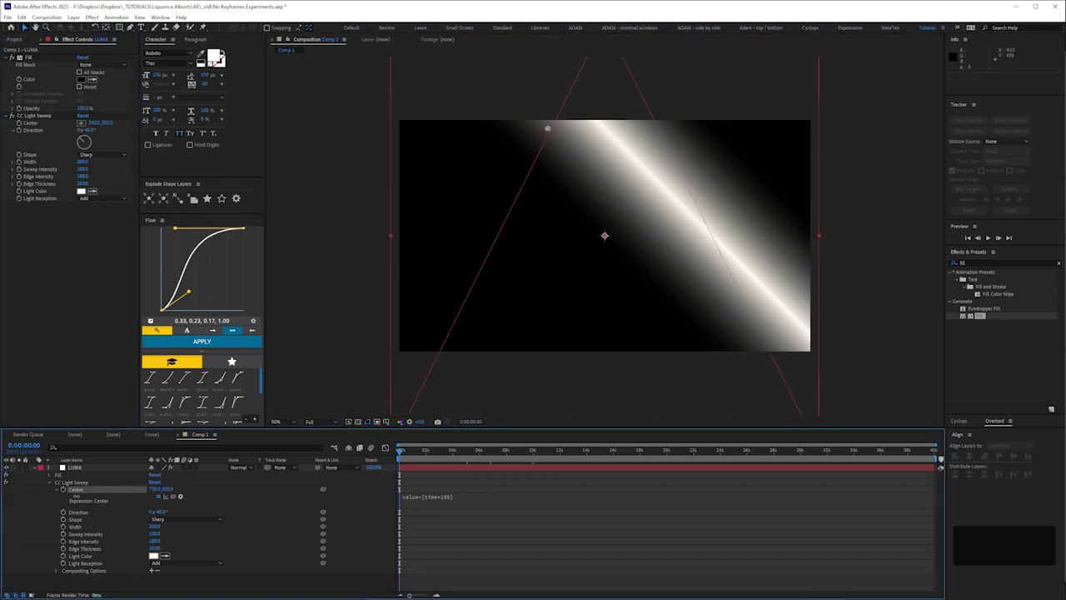
drag(546, 126, 407, 198)
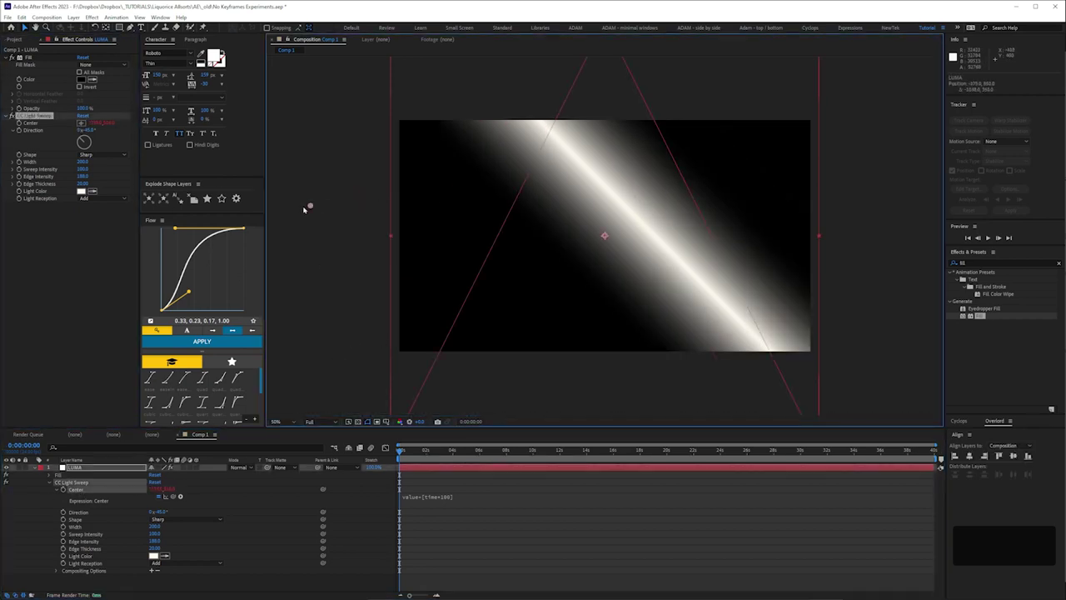
drag(304, 209, 300, 207)
key(comma)
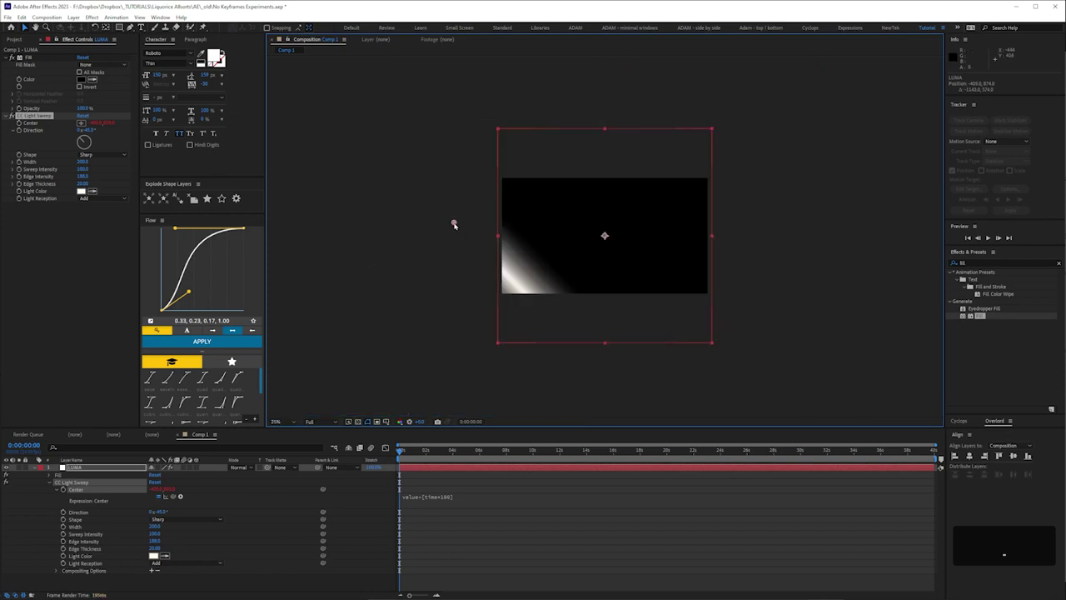
drag(454, 225, 350, 249)
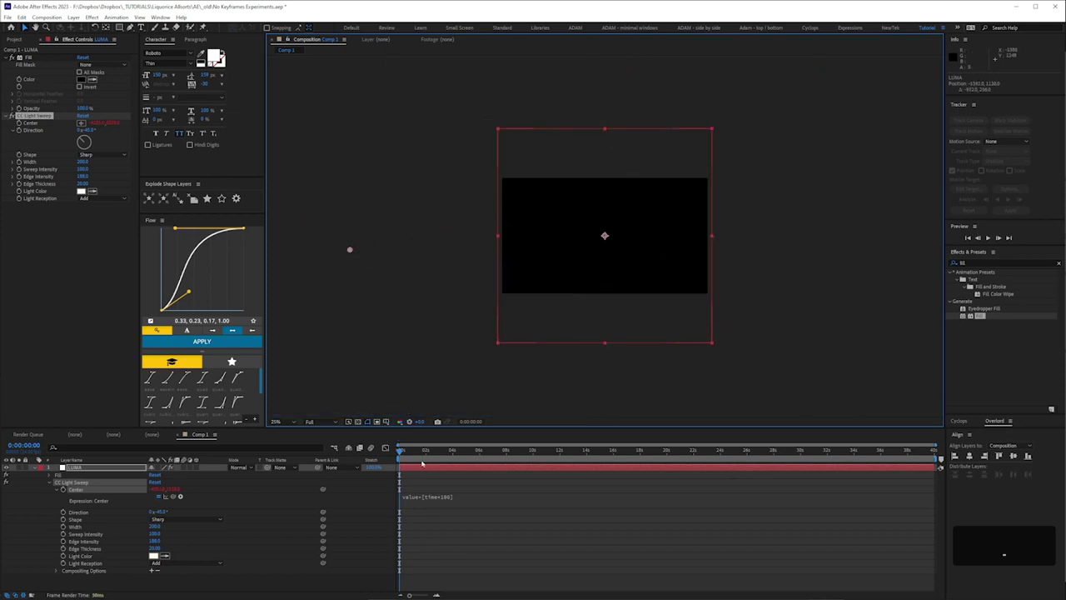
Step: Speed up the Center expression's time multiplier, checking the sweep at 2 and 3 seconds
drag(408, 451, 425, 451)
click(450, 503)
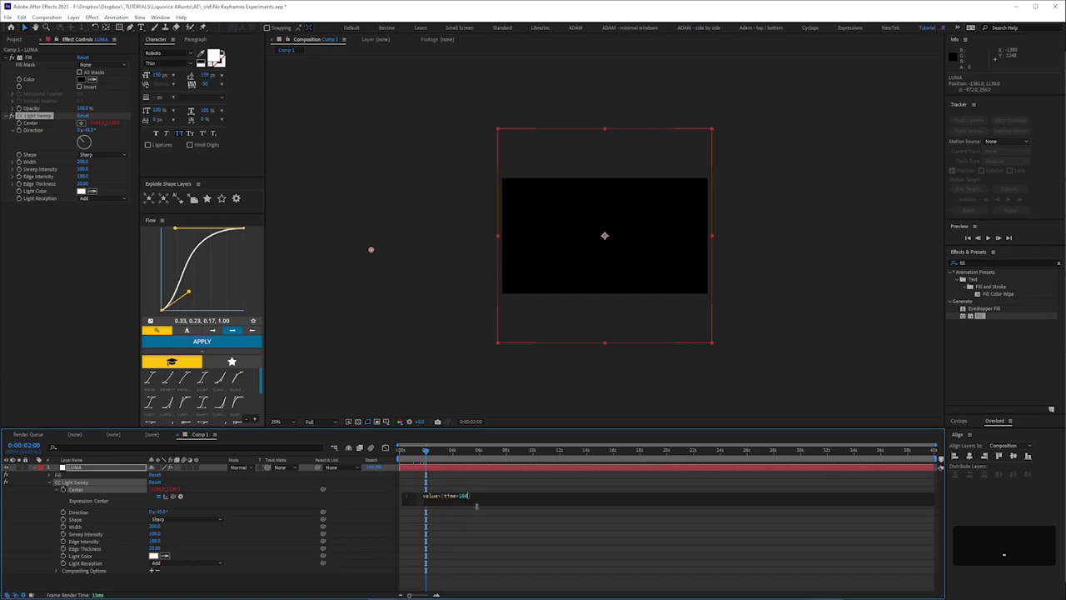
click(472, 475)
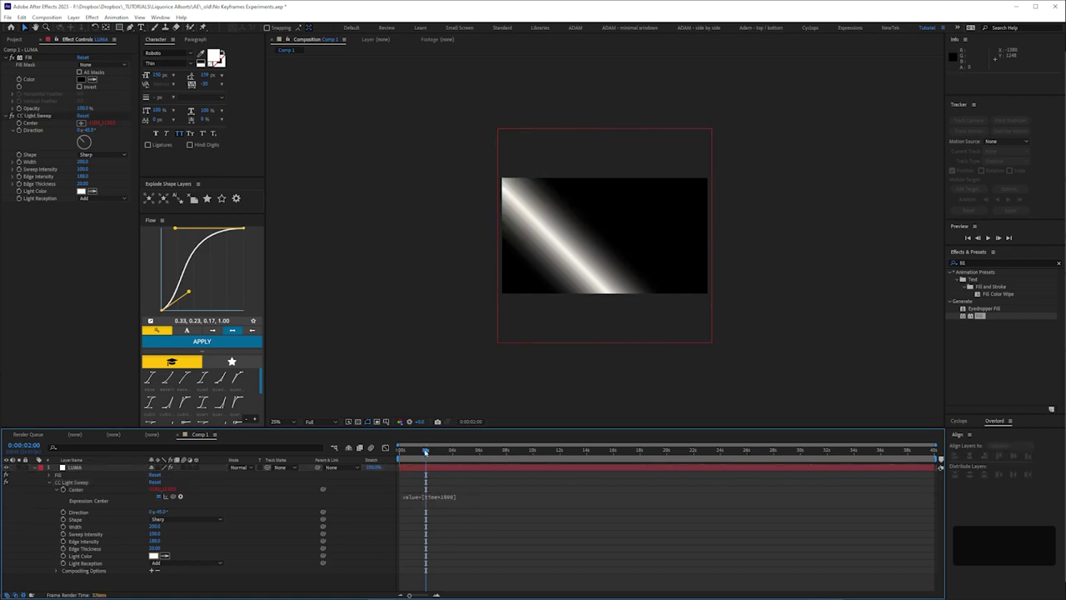
drag(427, 451, 446, 451)
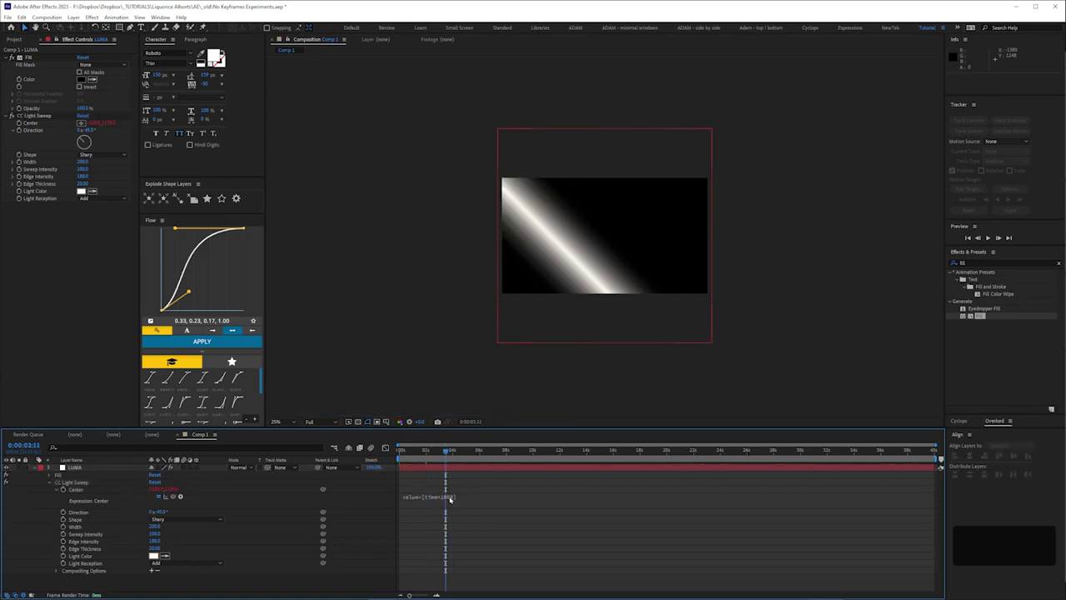
click(448, 497)
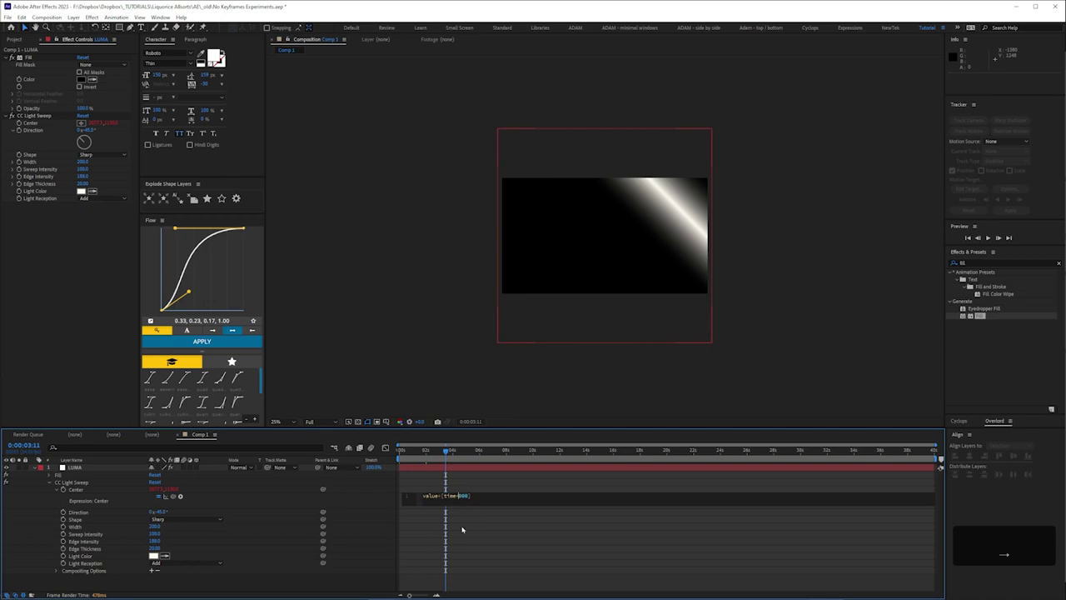
click(30, 518)
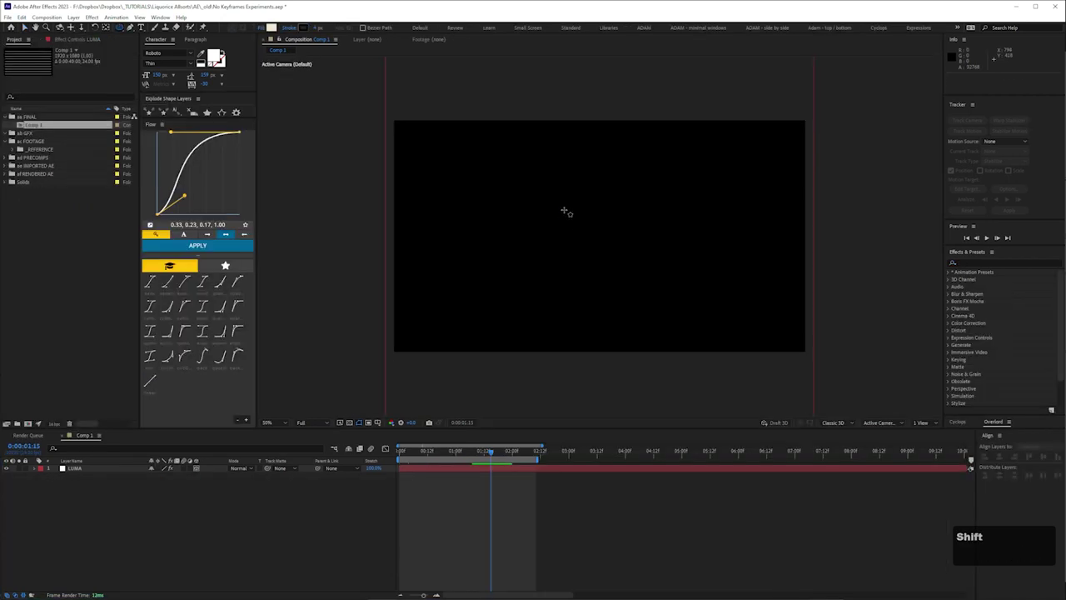
Step: Draw a centred white circle, name it circle 01, and place it top-left
drag(564, 210, 592, 238)
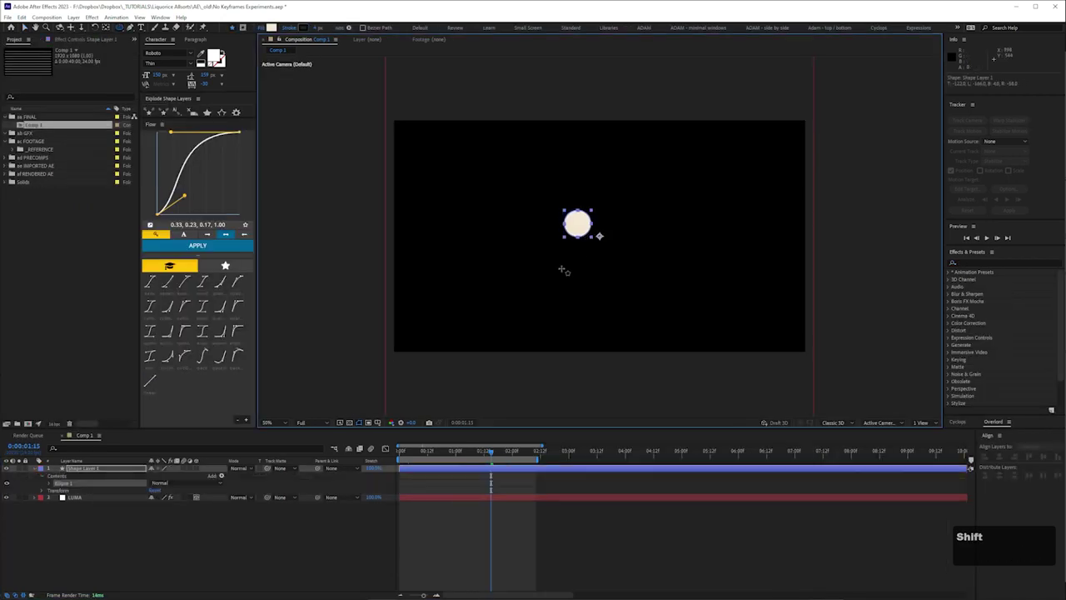
key(ctrl+Home)
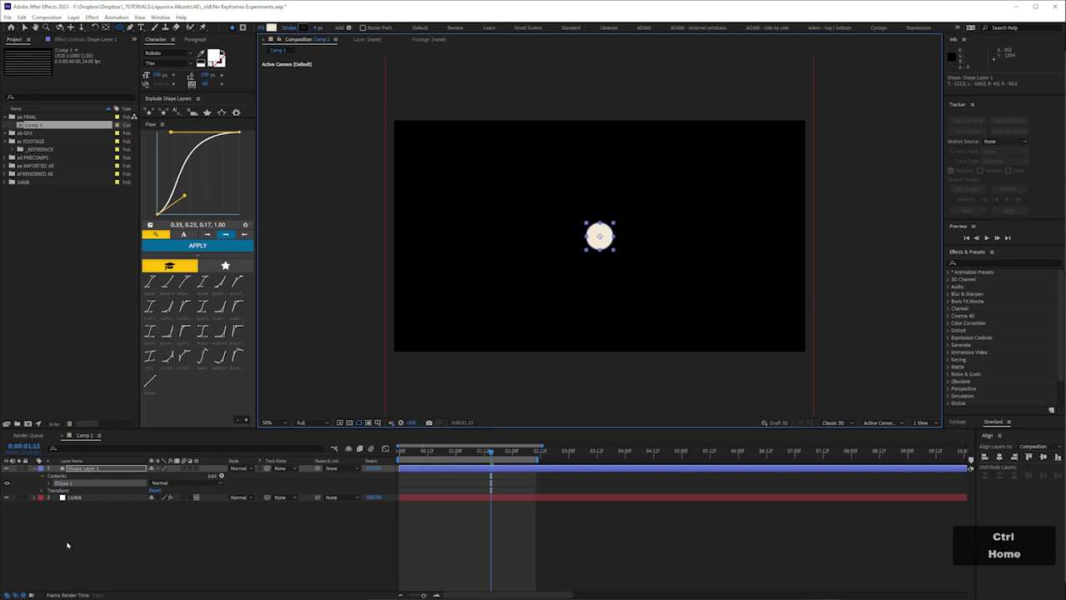
ctrl+click(50, 483)
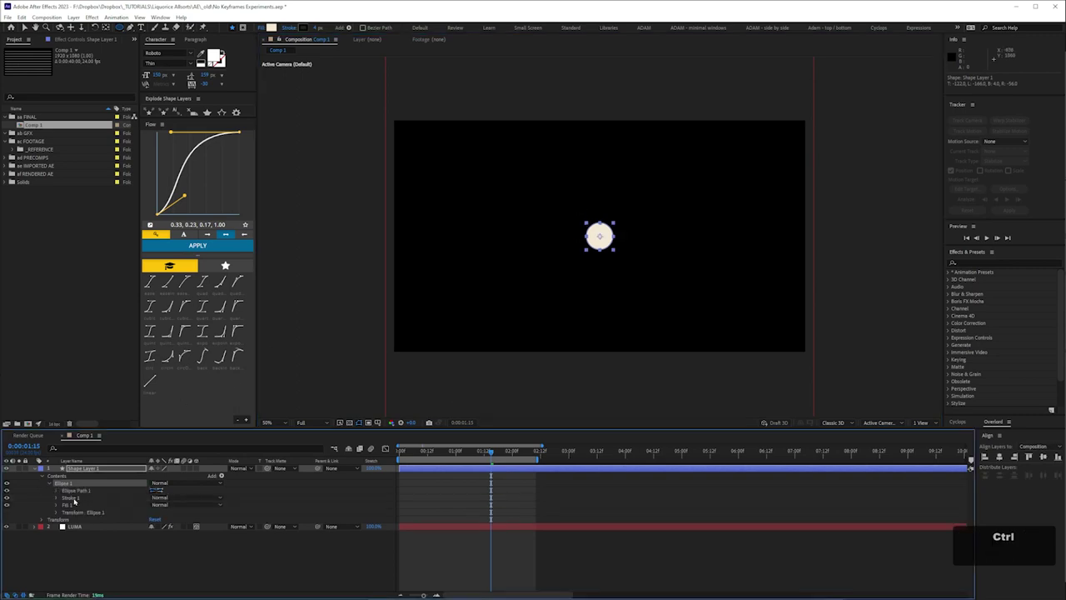
click(62, 499)
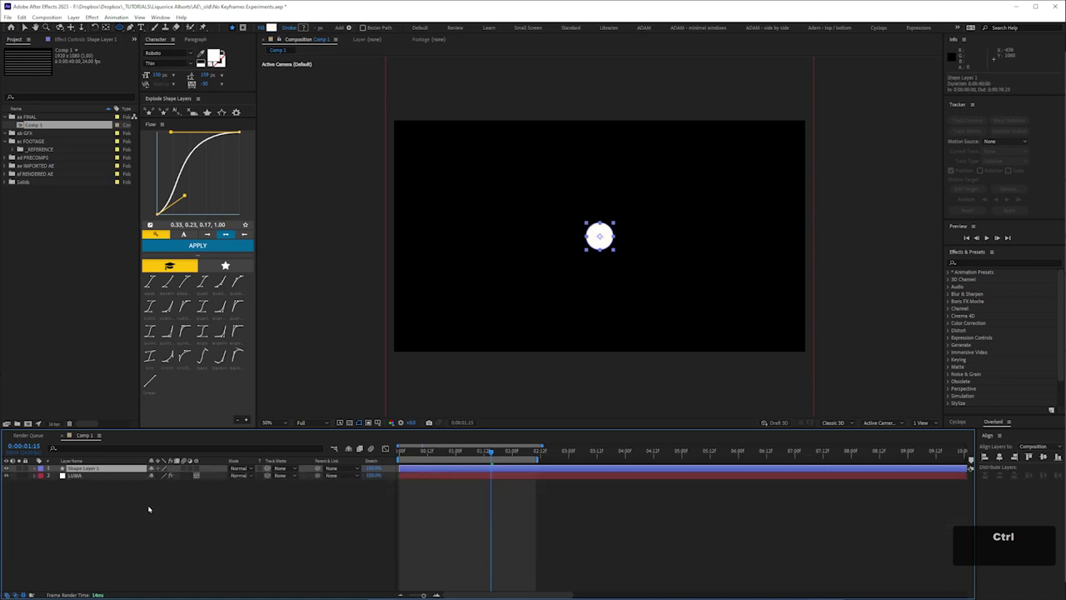
key(ctrl+Return)
key(Return)
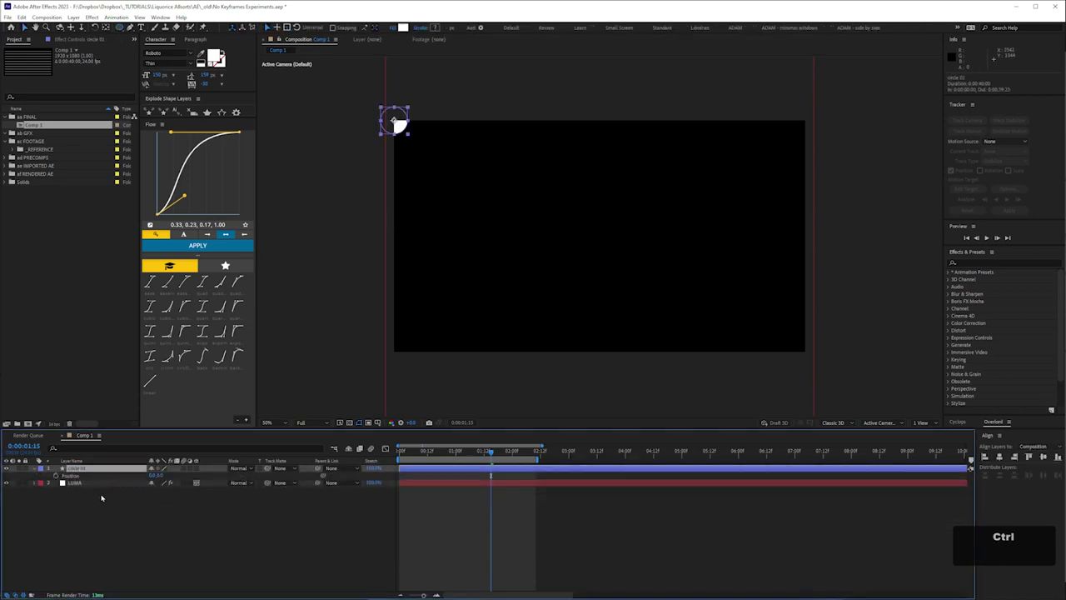
Step: Duplicate the circle and distribute five copies evenly across the top edge
key(ctrl+d)
key(ctrl+d)
key(ctrl+d)
key(ctrl+d)
key(Return)
key(ctrl+a)
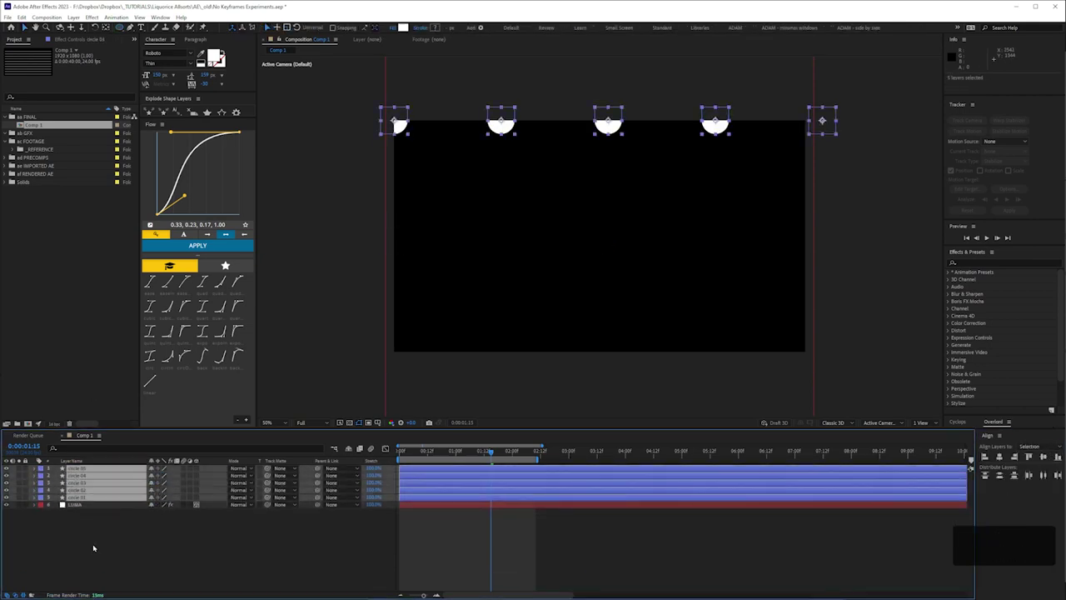
key(ctrl+alt+shift+y)
Step: Duplicate the row into further rows, giving each new row its own label colour
key(ctrl+d)
click(41, 512)
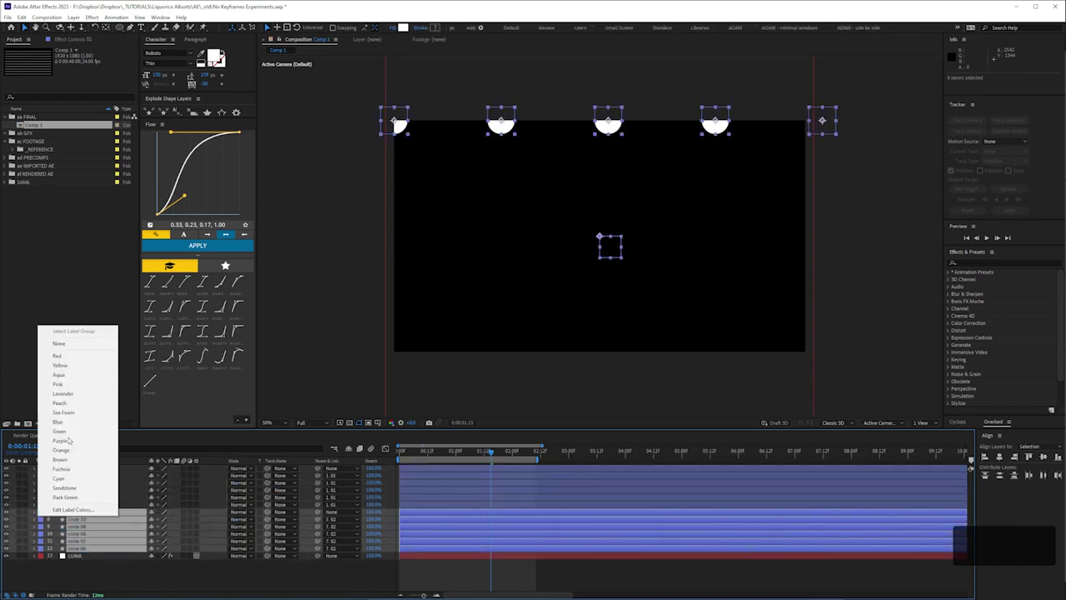
click(66, 363)
key(space)
key(ctrl+d)
click(40, 549)
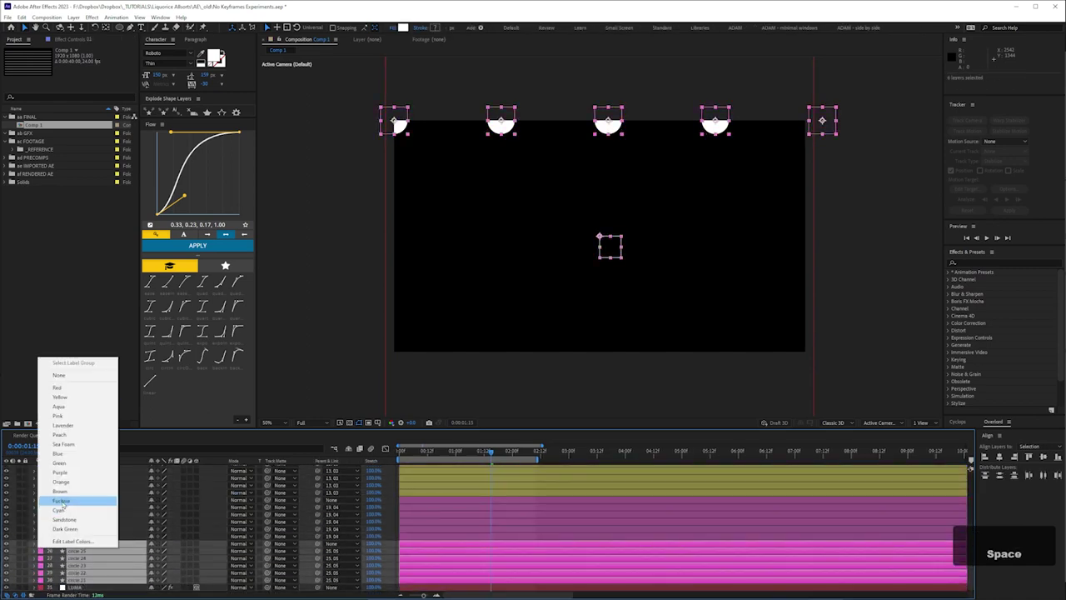
click(66, 500)
Step: Show positions, zoom out to preview the whole grid, and select all 25 circles
key(p)
key(KP_Add)
key(comma)
key(space)
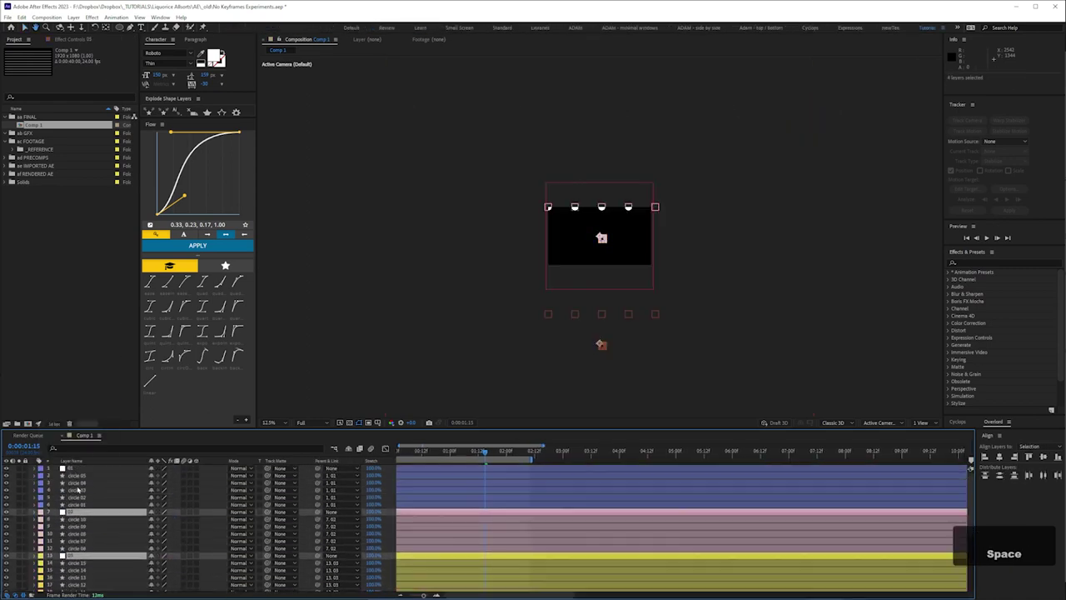
key(ctrl+a)
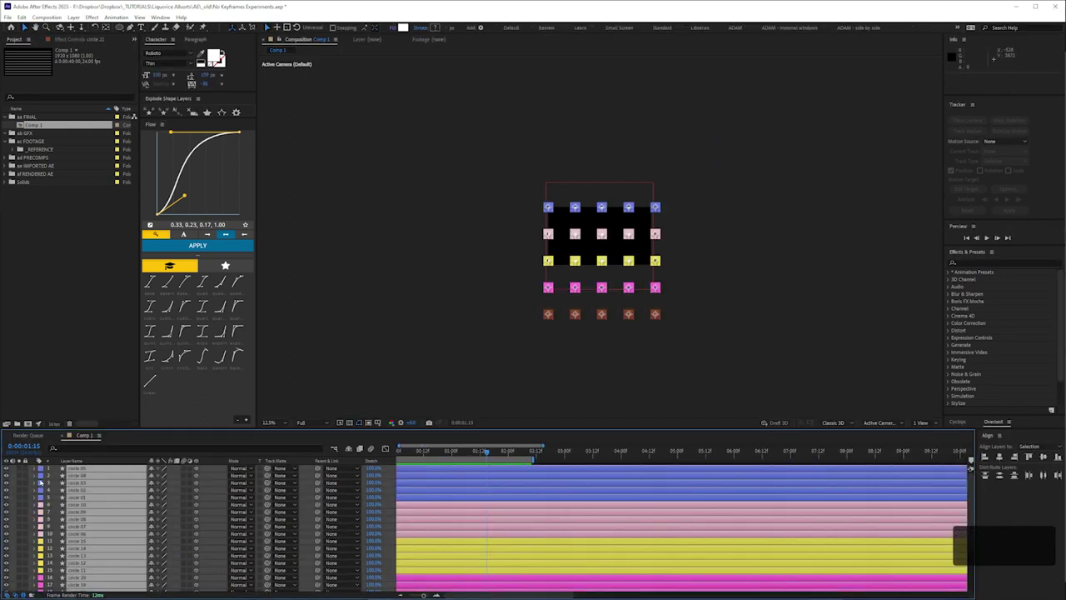
Step: Separate circle 05's position dimensions and paste that setup onto the other circles
click(82, 469)
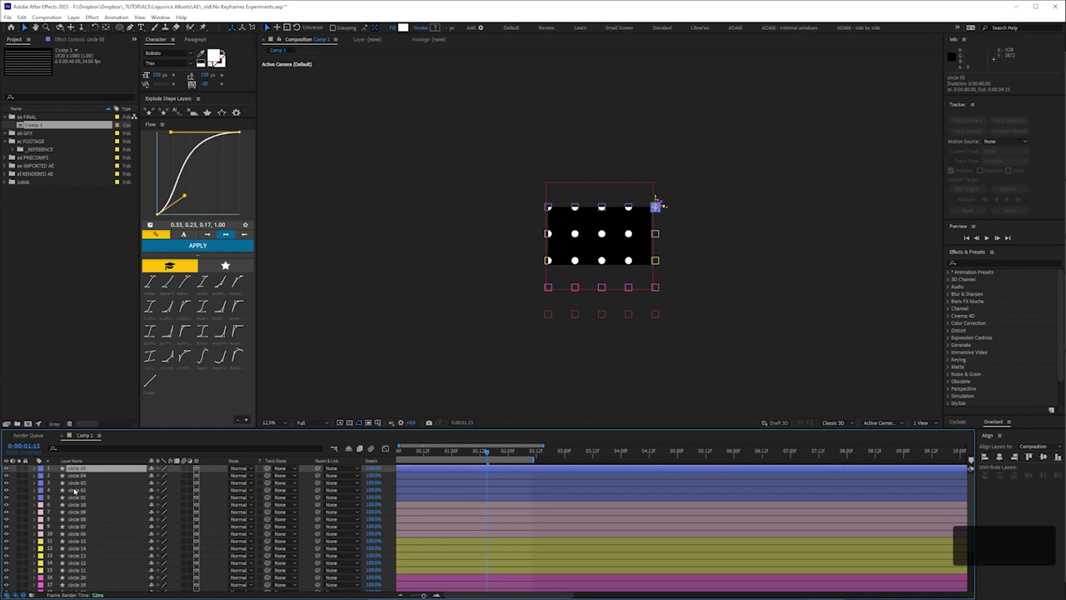
right_click(71, 483)
click(125, 371)
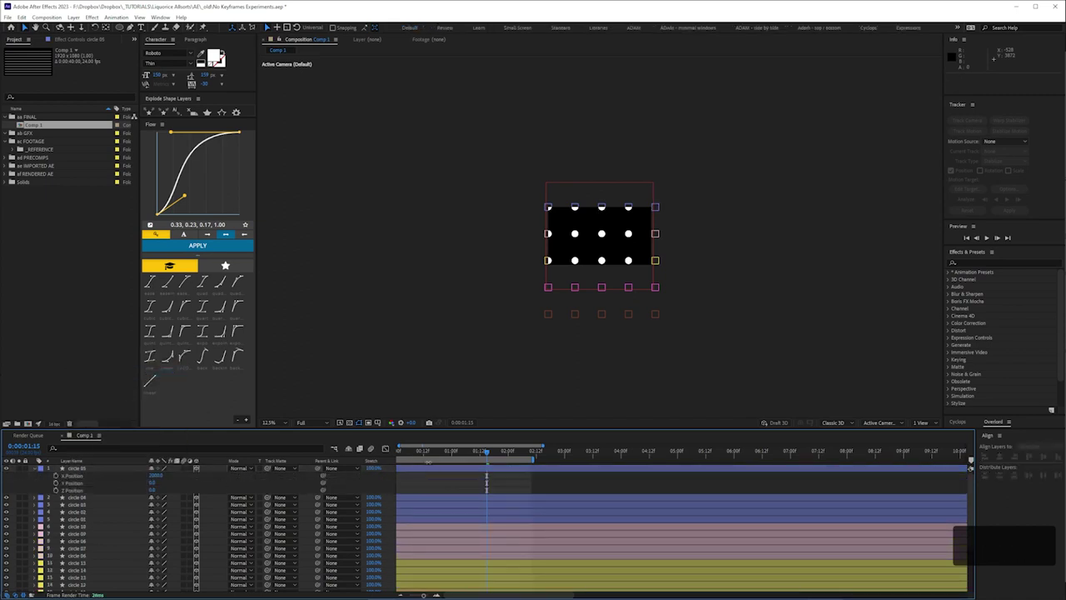
key(Home)
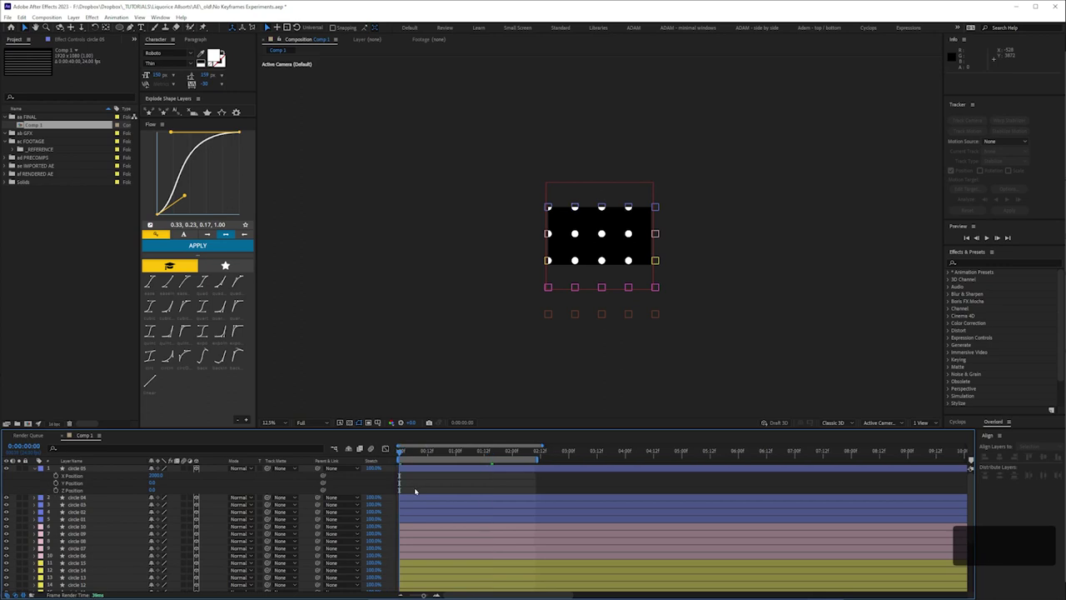
click(656, 207)
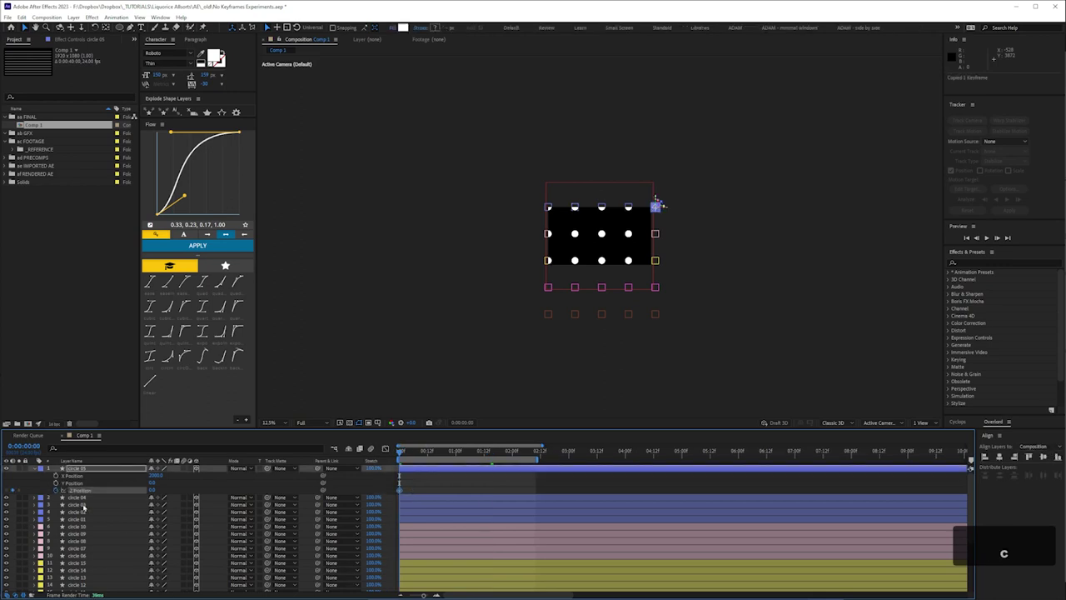
click(81, 503)
scroll(100, 533, down, 3)
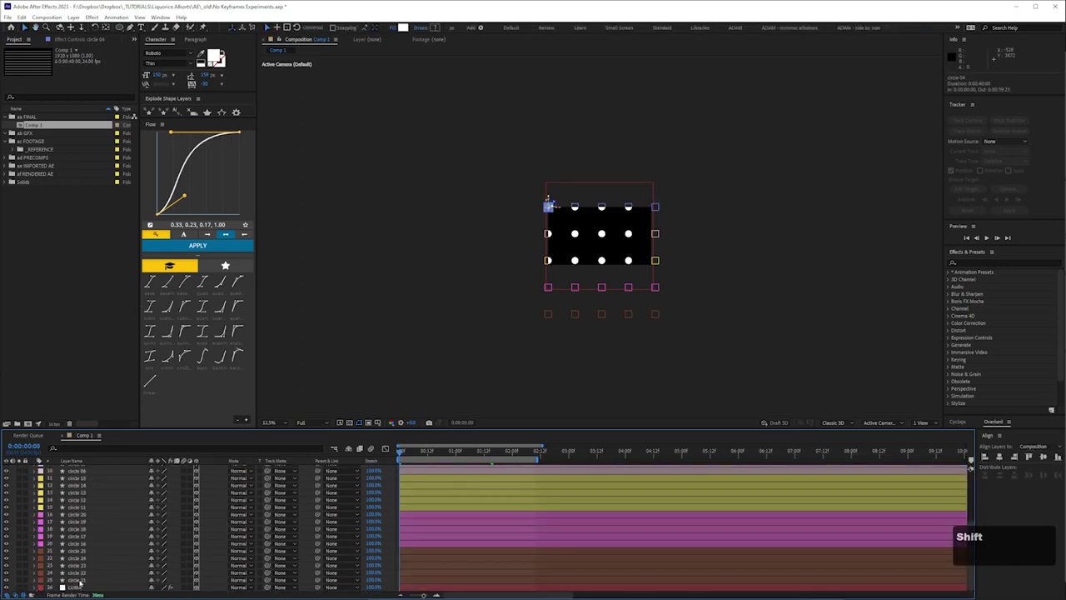
shift+click(130, 576)
key(ctrl+v)
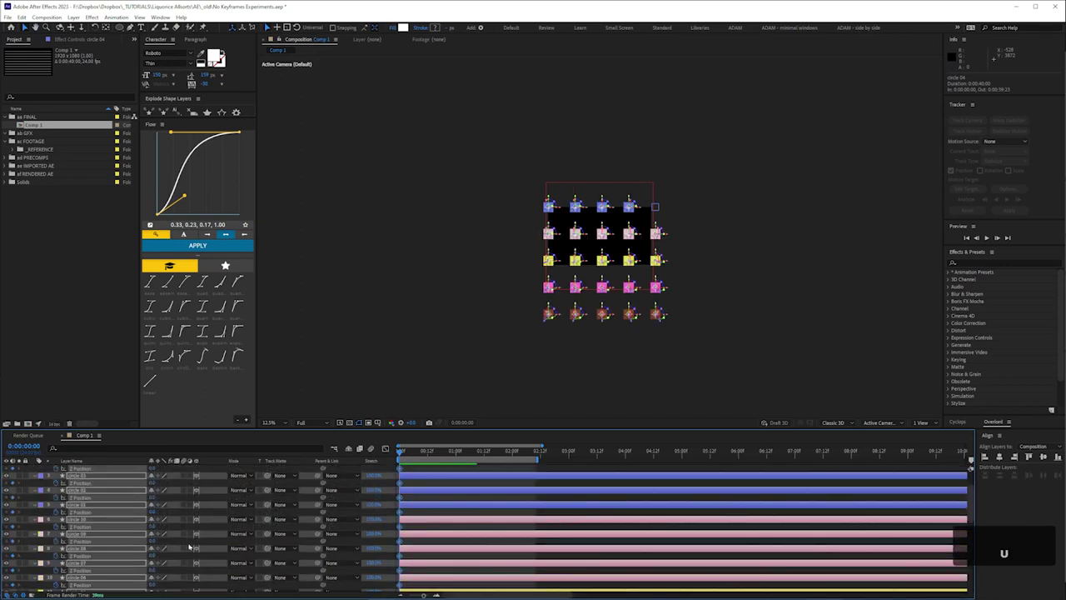
Step: Save the project and copy all 12 lines of the SampleLumaValue Gist code
key(grave)
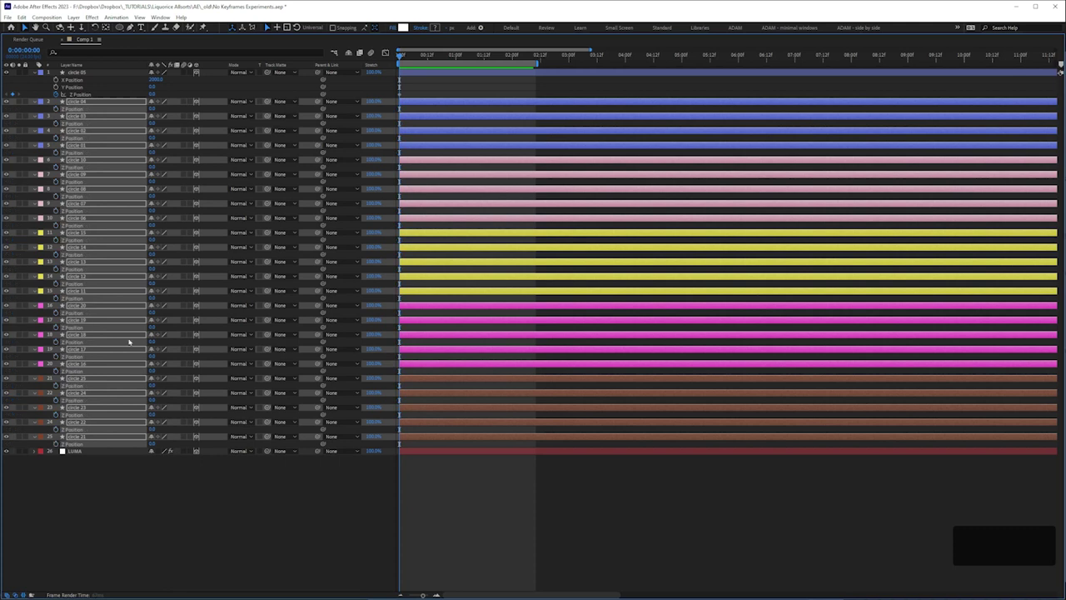
key(grave)
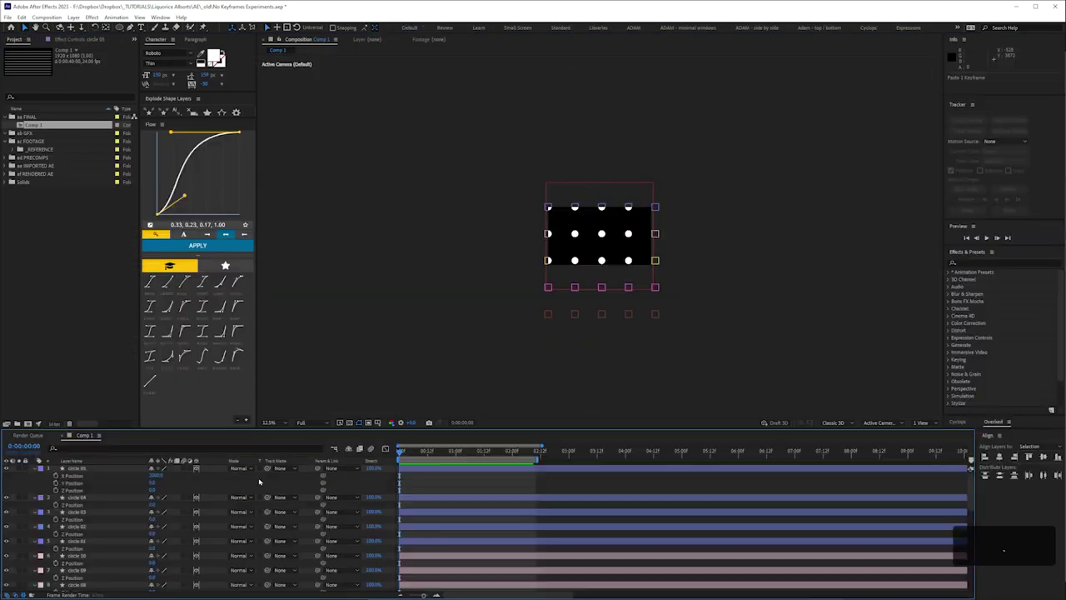
key(ctrl+s)
click(305, 573)
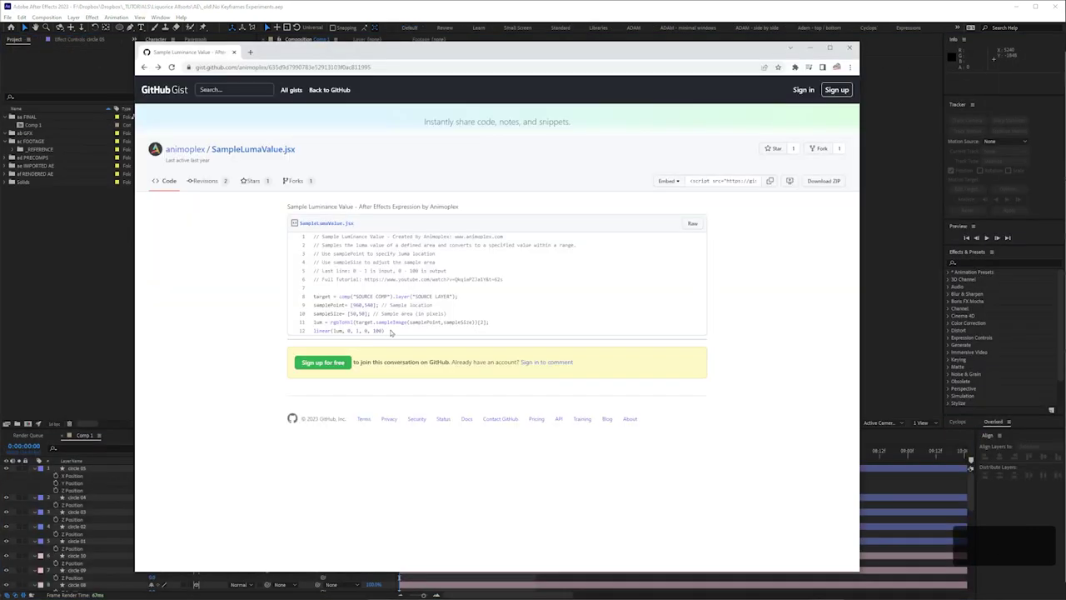
drag(326, 331, 294, 238)
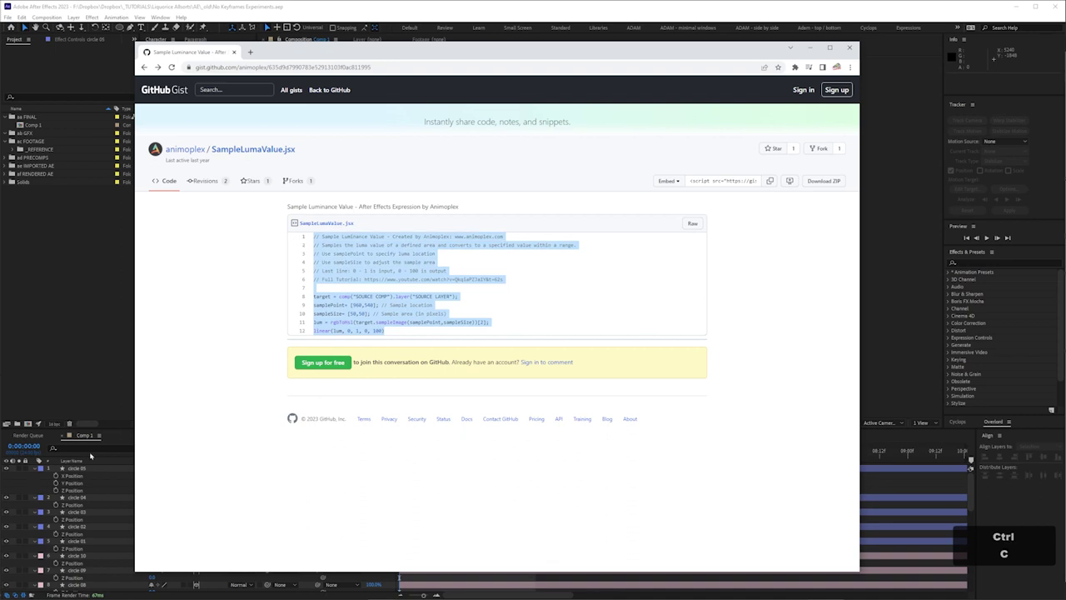
click(46, 495)
Step: Paste the luma-sampling expression onto circle 05's Z Position and preview it
alt+click(56, 490)
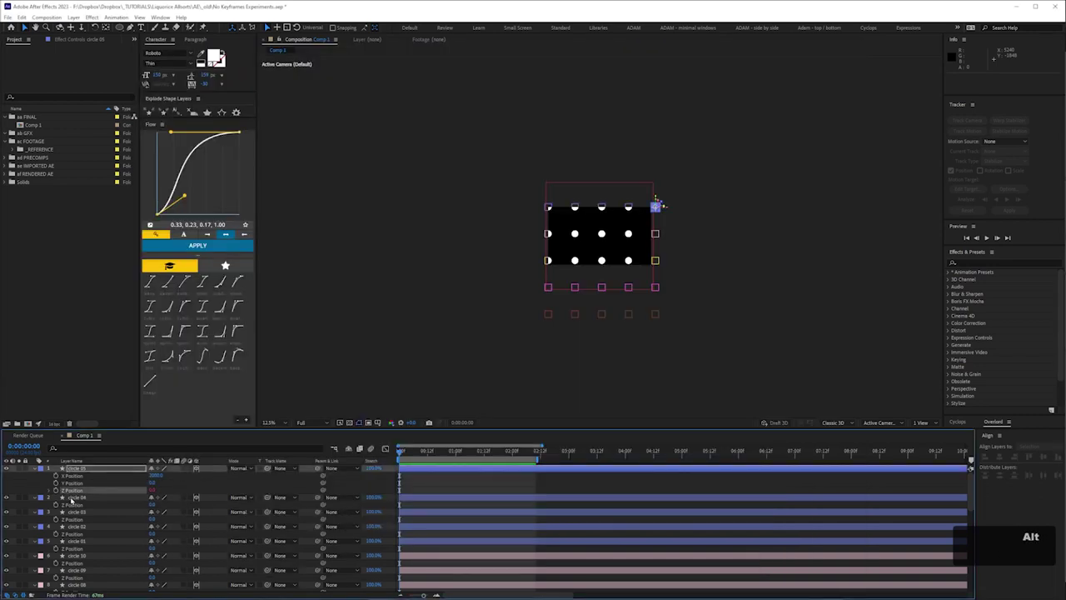
text(// Sample Luminance Value - Created by Animoplex: www.animoplex.com // Samples the luma value of a defined area and converts to a specified value within a range. // Use samplePoint to specify luma location // Use sampleSize to adjust the sample area // Last line: 0 - 1 is input, 0 - 100 is output // Full Tutorial: https://www.youtube.com/watch?v=QkqieP22aiY&t=62s  target = comp("SOURCE COMP").layer("SOURCE LAYER"); samplePoint = [960,540]; // Sample location sampleSize = [50,50]; // Sample area (in pixels) lum = rgbToHsl(target.sampleImage(samplePoint,sampleSize))[2]; linear(lum, 0, 1, 0, 100);)
key(grave)
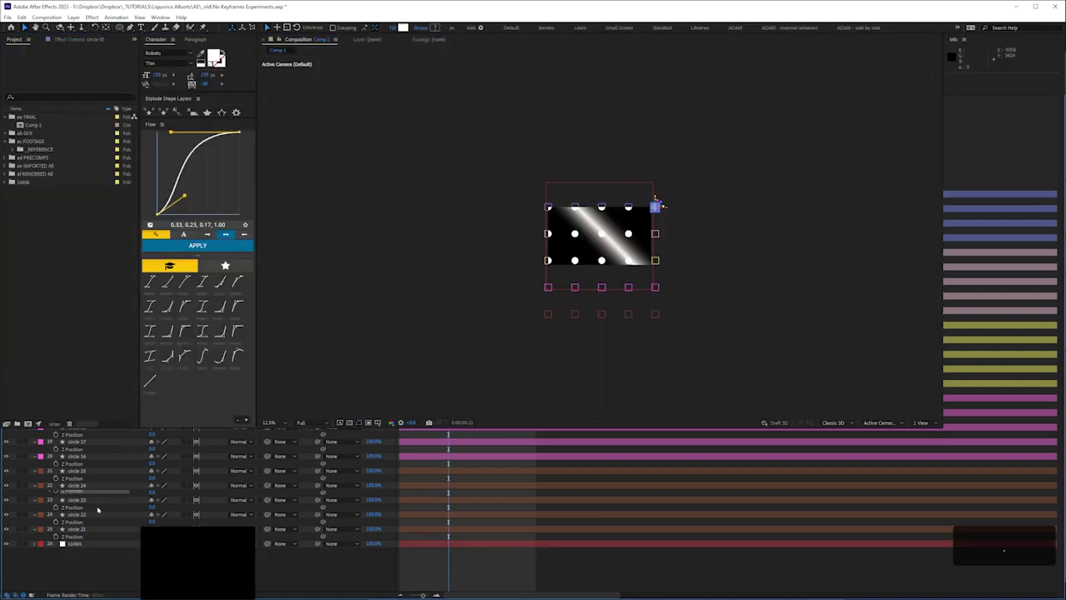
key(space)
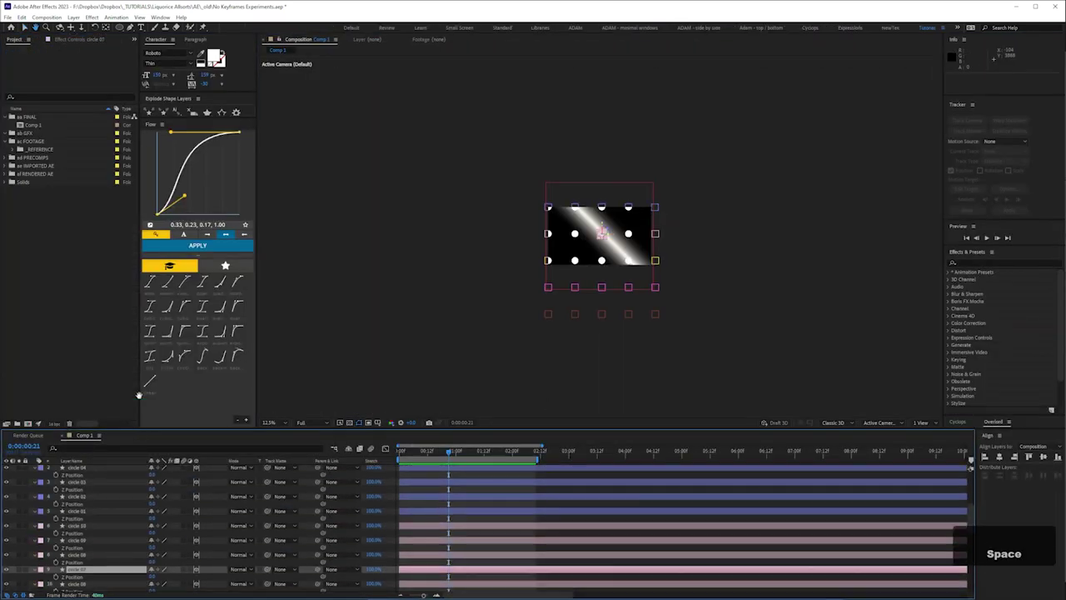
Step: Move the LUMA light layer slightly downward
click(84, 494)
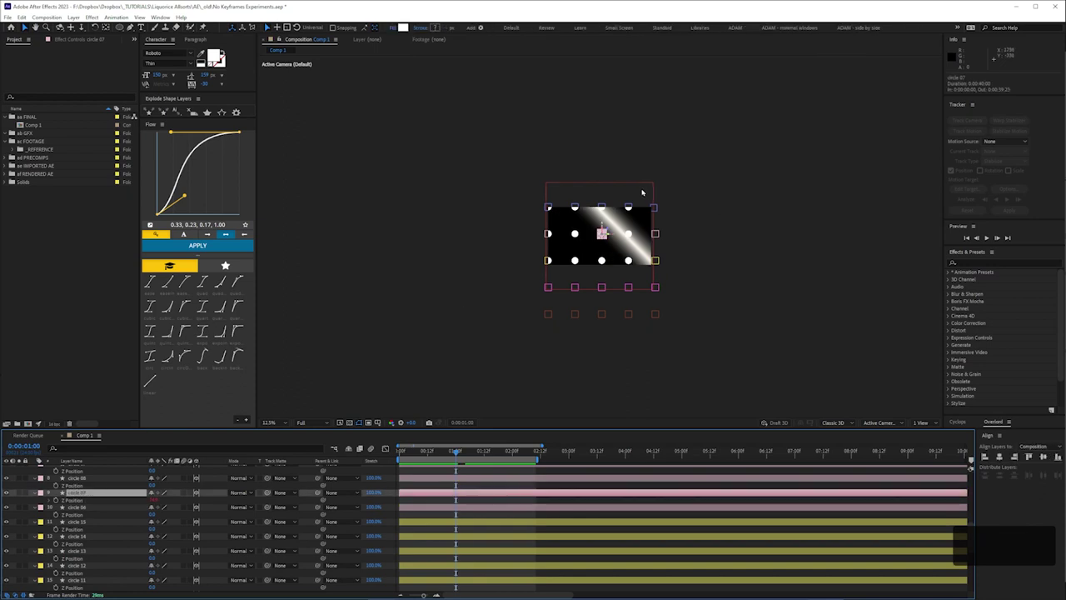
drag(641, 192, 642, 246)
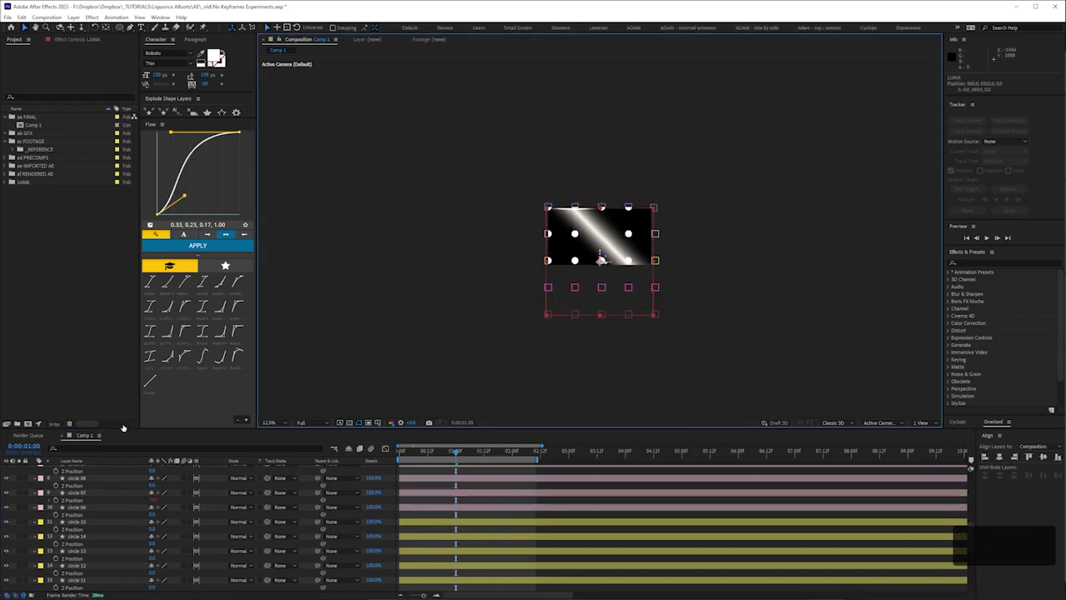
scroll(53, 493, down, 5)
click(879, 423)
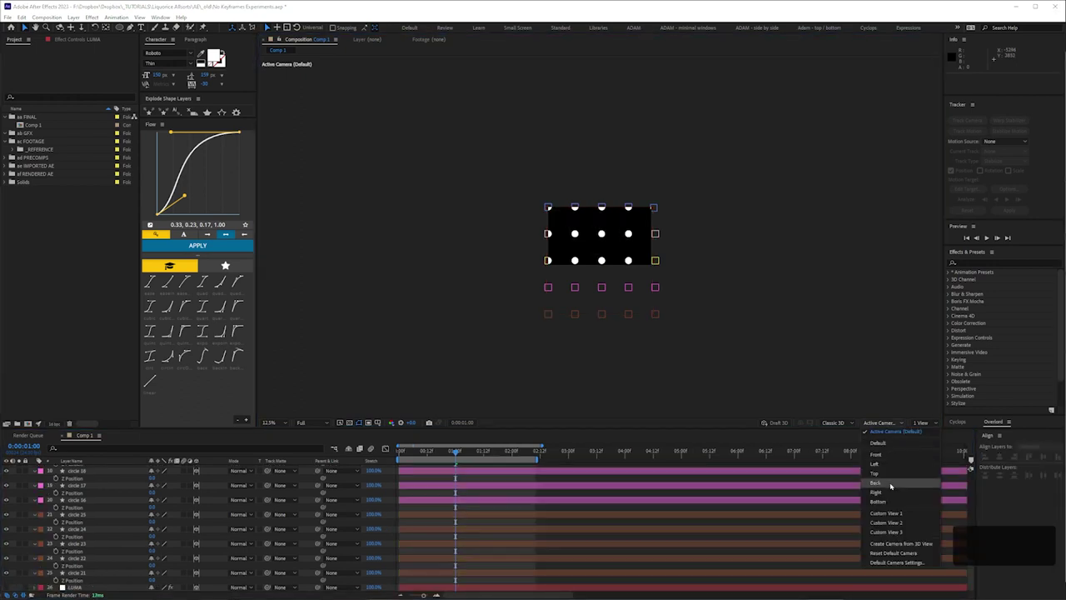
Step: Switch to Custom View 1 and link the samplePoint's 960 to X Position
click(895, 514)
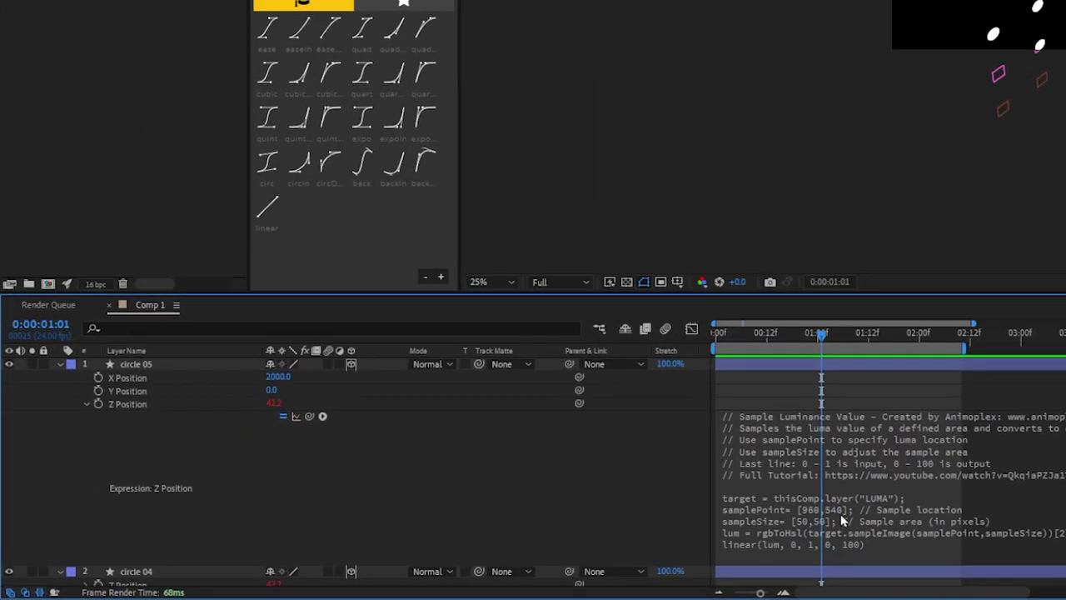
click(843, 521)
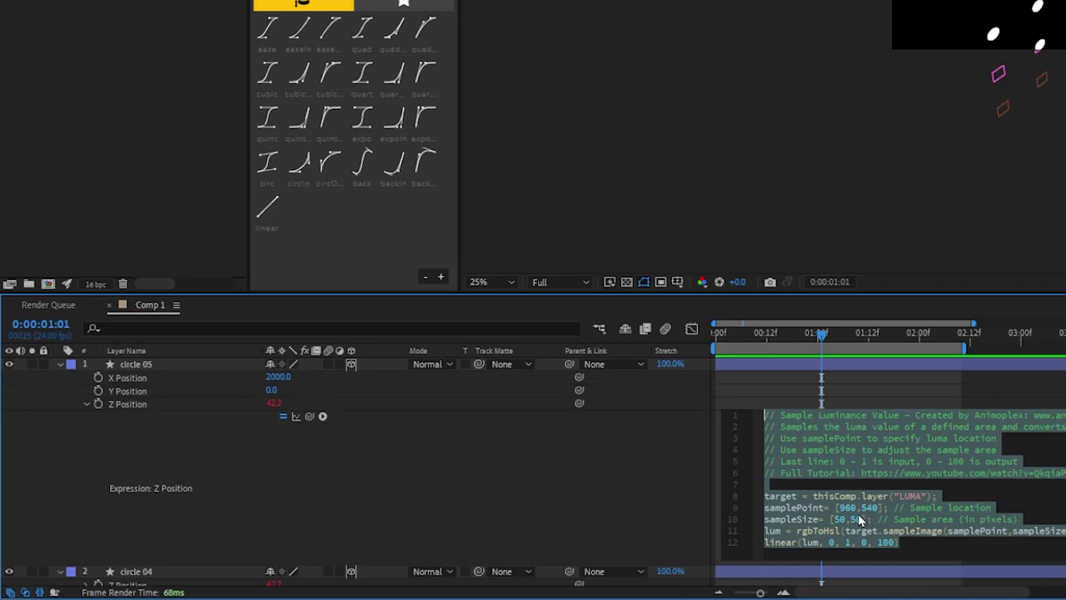
click(858, 508)
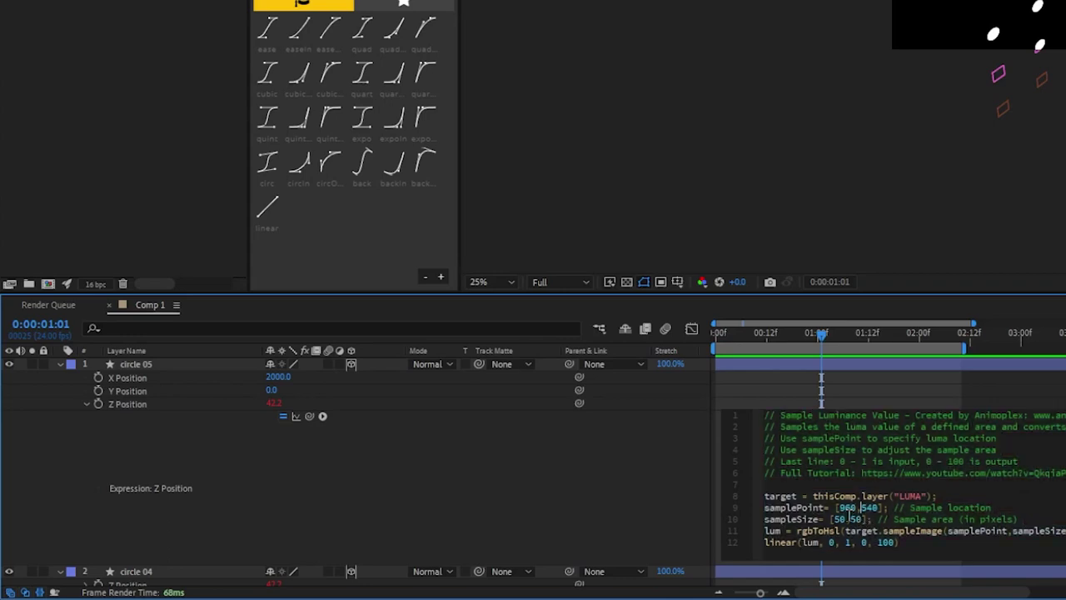
drag(855, 507, 841, 516)
drag(314, 418, 127, 381)
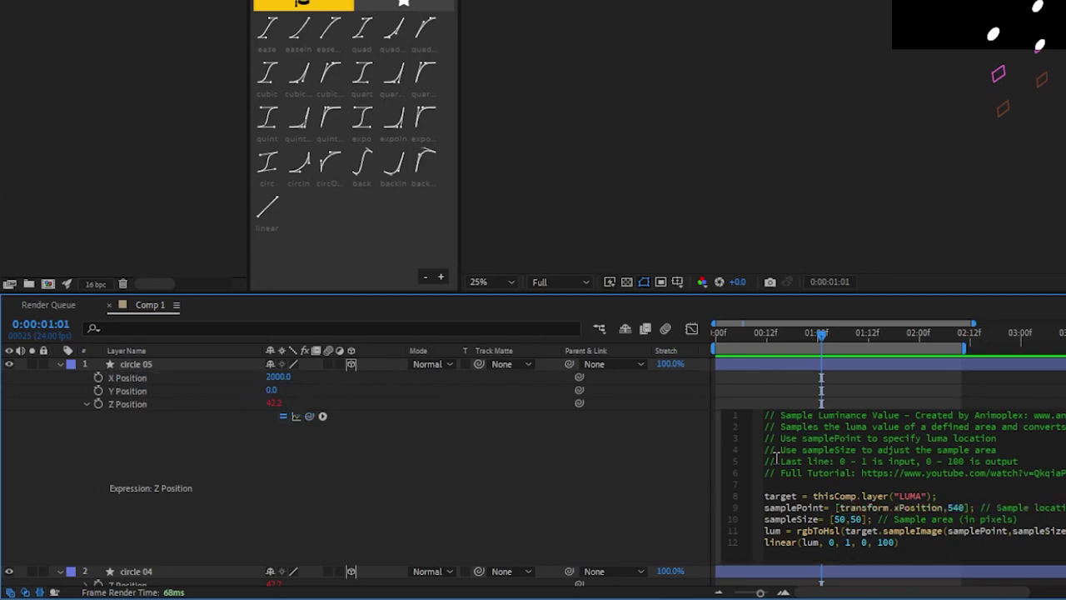
Step: Link the 540 to Y Position and raise the output maximum from 100 to 1000
double_click(958, 506)
drag(322, 417, 117, 391)
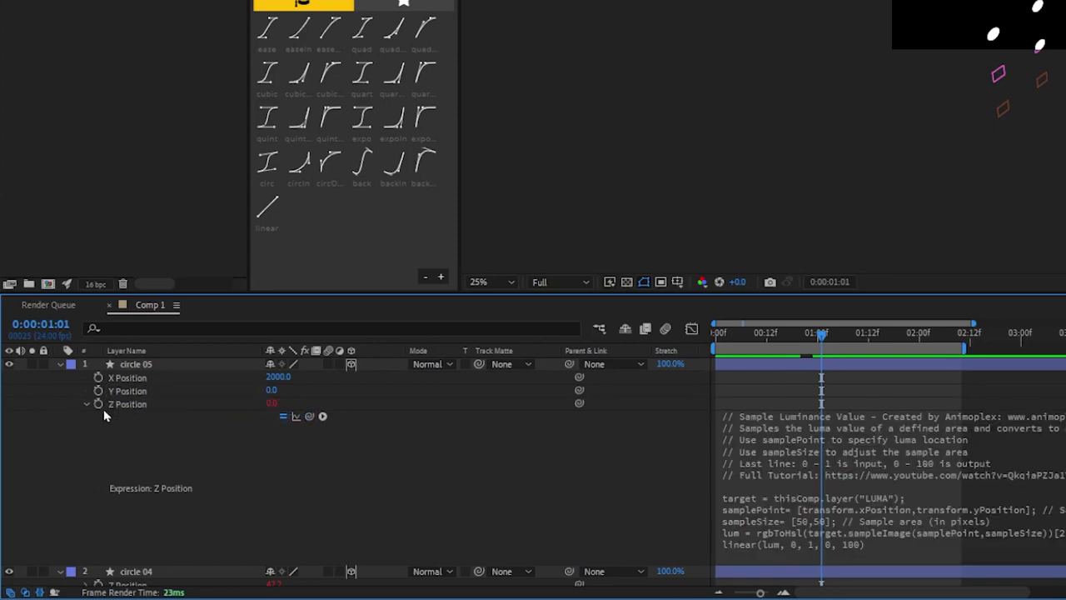
click(140, 408)
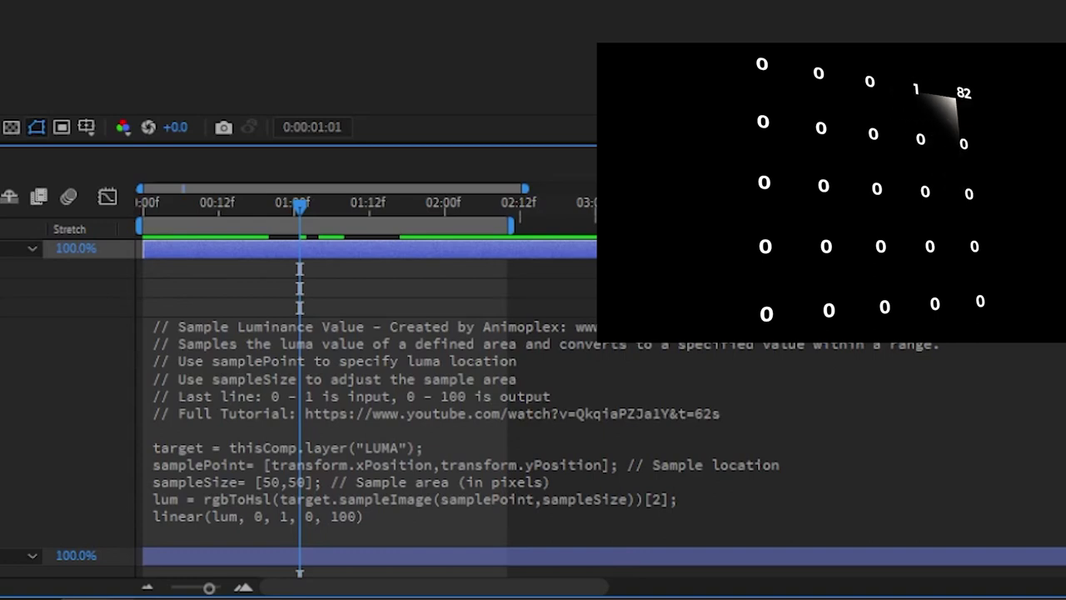
click(347, 517)
text(0)
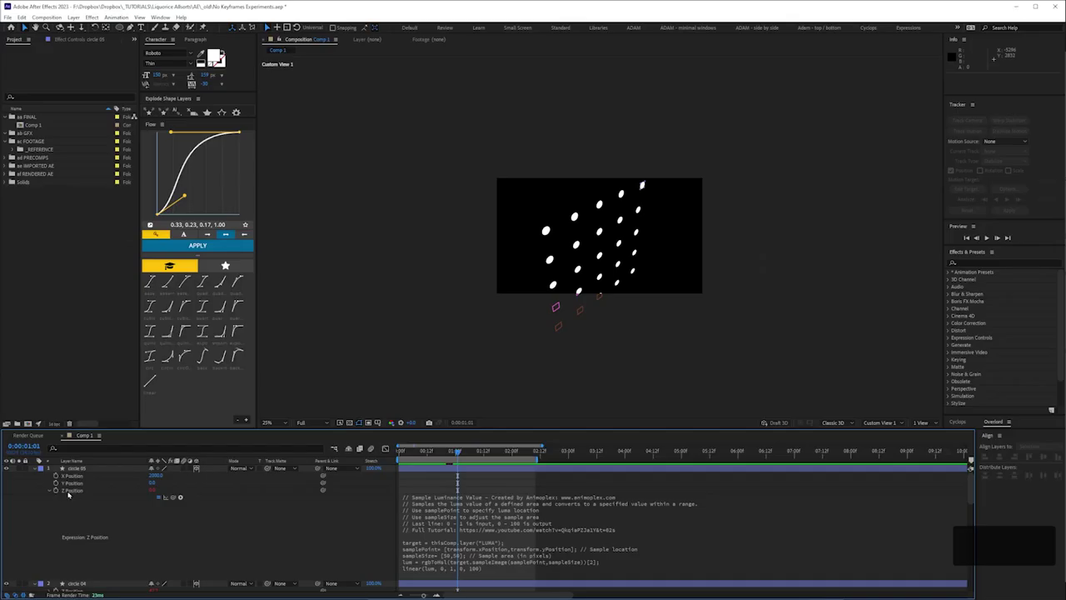
click(68, 492)
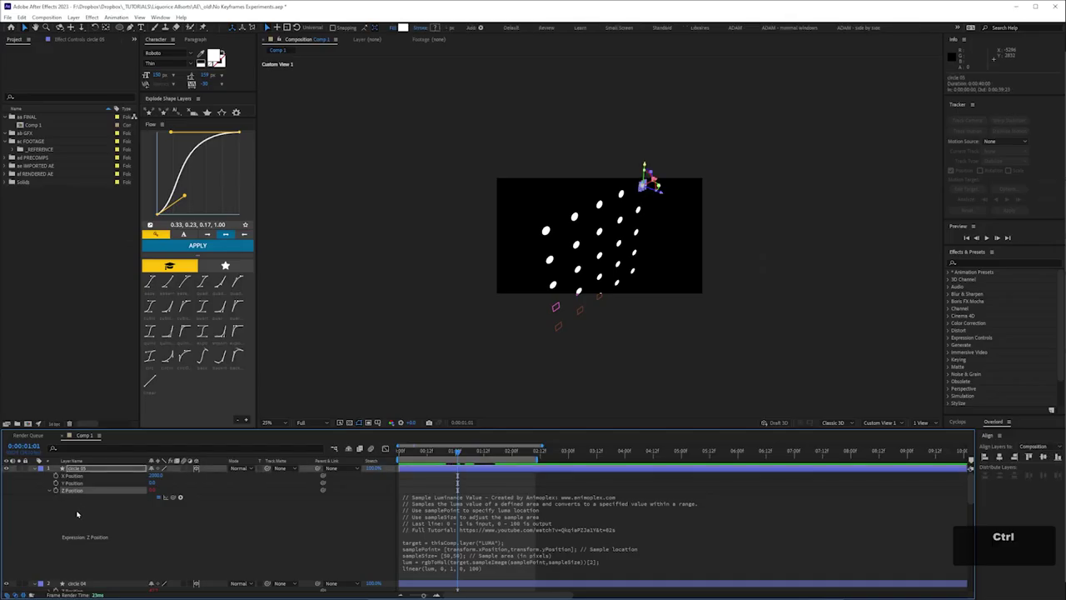
Step: Copy circle 05's Z Position expression onto circles 04 through 21 and preview the grid
key(ctrl+c)
click(77, 498)
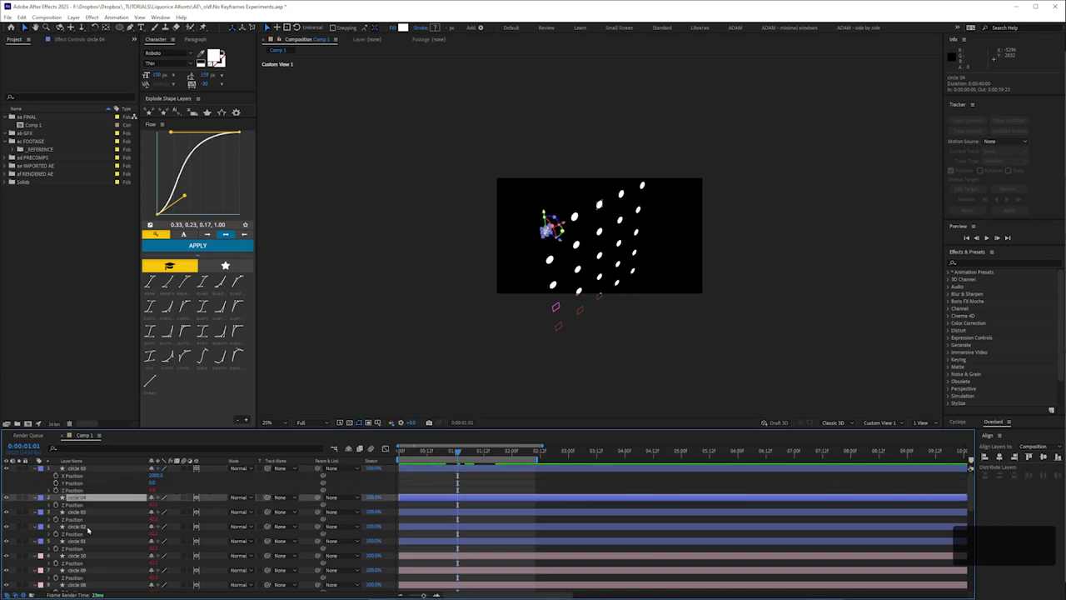
key(grave)
shift+click(87, 439)
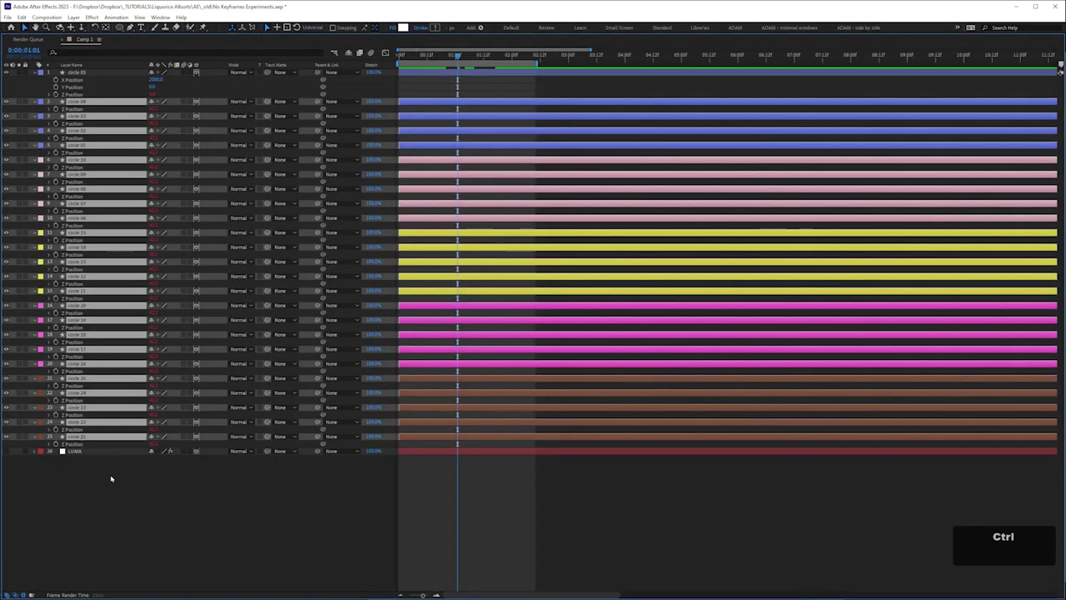
key(ctrl+v)
click(128, 549)
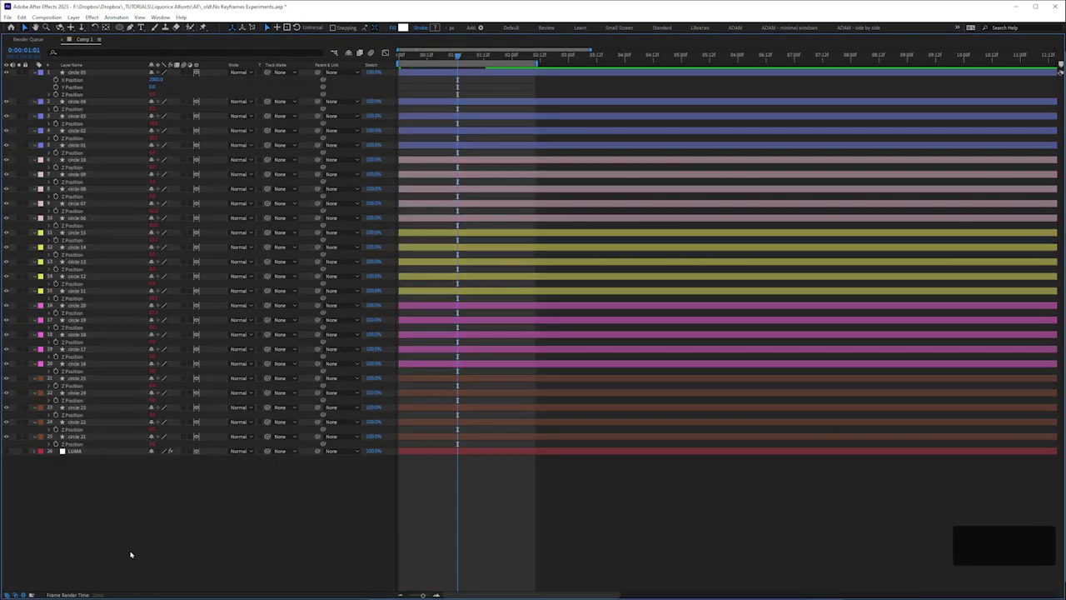
key(grave)
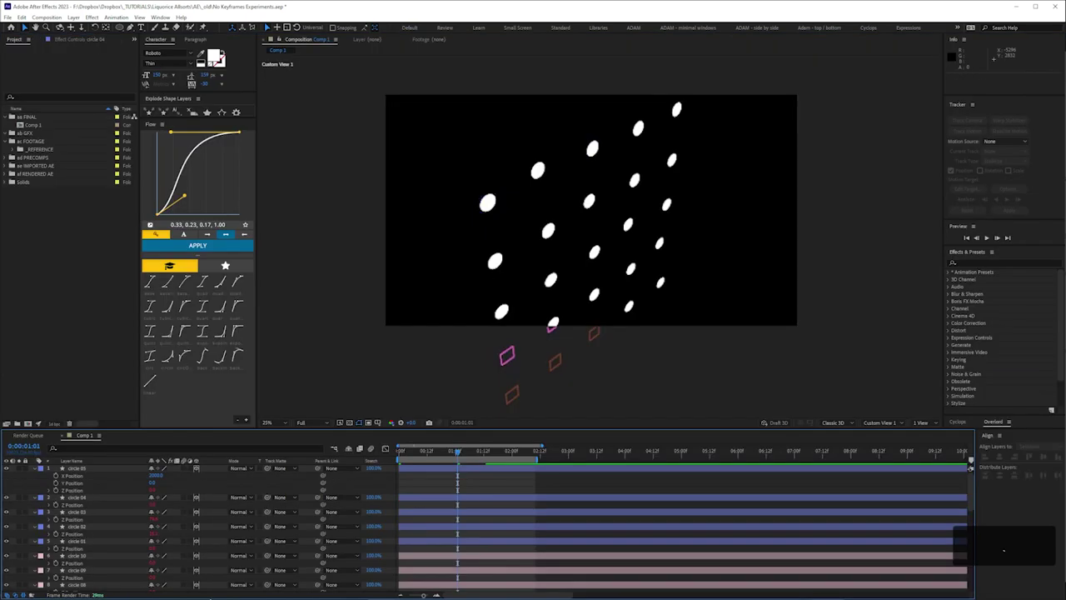
key(KP_0)
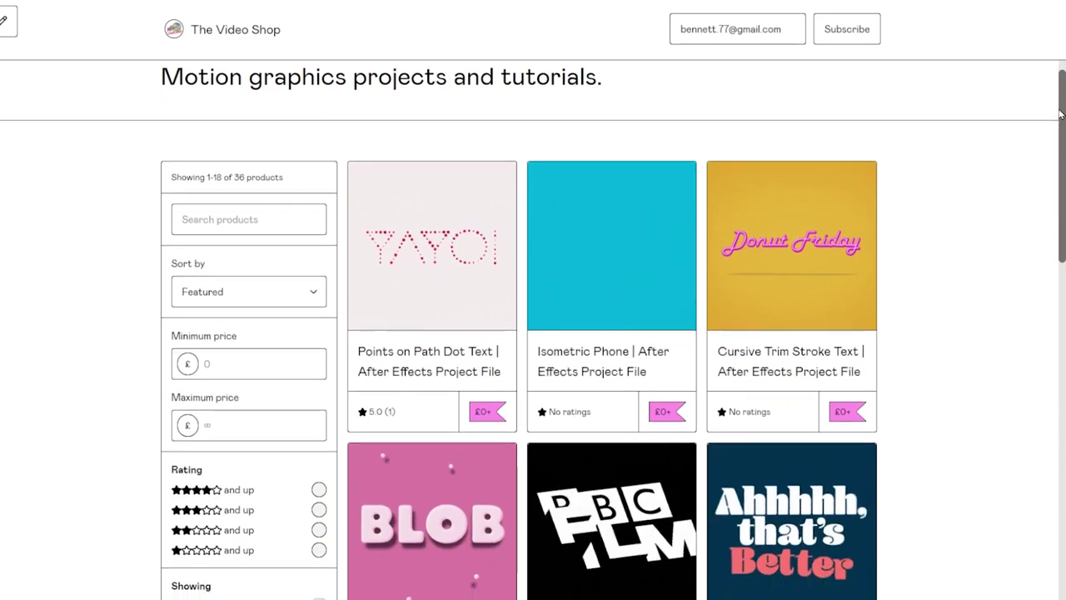
Step: Scroll down the Gumroad page of After Effects project files
scroll(1046, 197, down, 6)
scroll(1047, 196, down, 6)
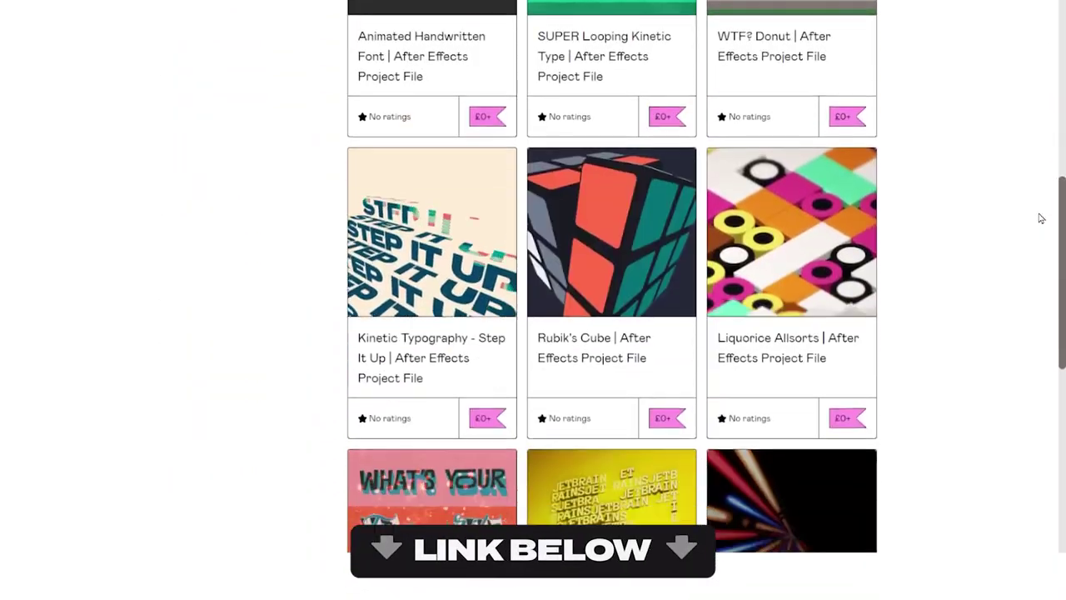
scroll(1037, 208, down, 1)
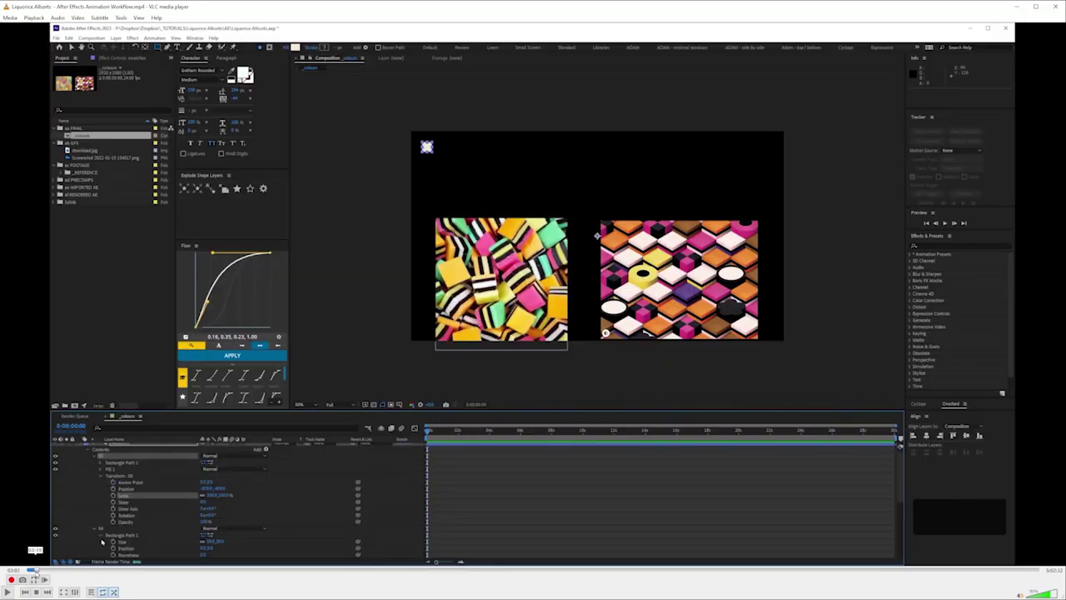
Step: Scrub the tutorial back to 03:48, then forward to about 17:38
click(38, 571)
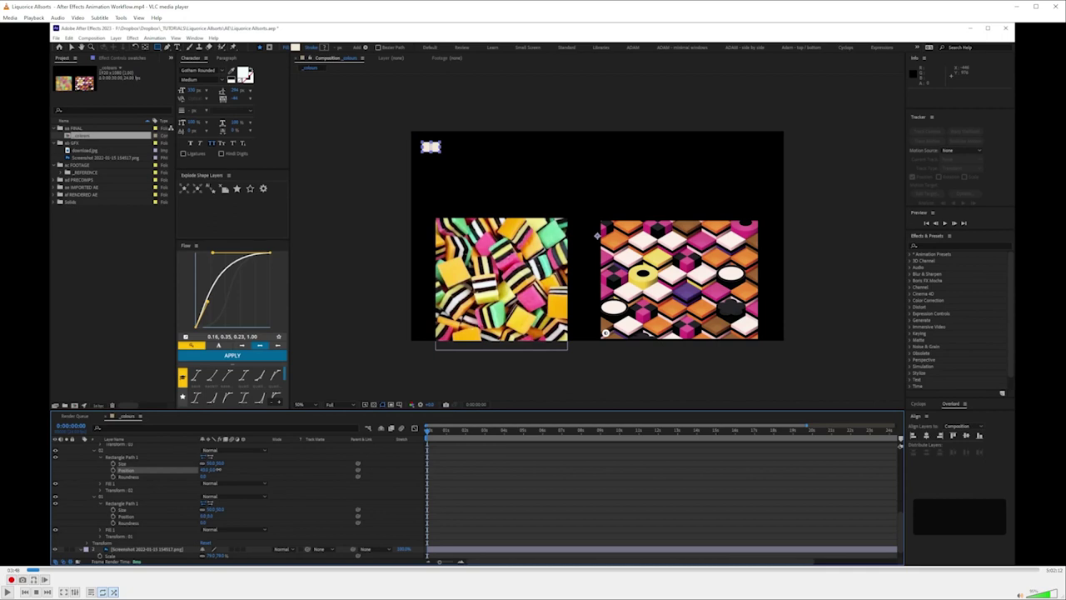
drag(38, 570, 83, 570)
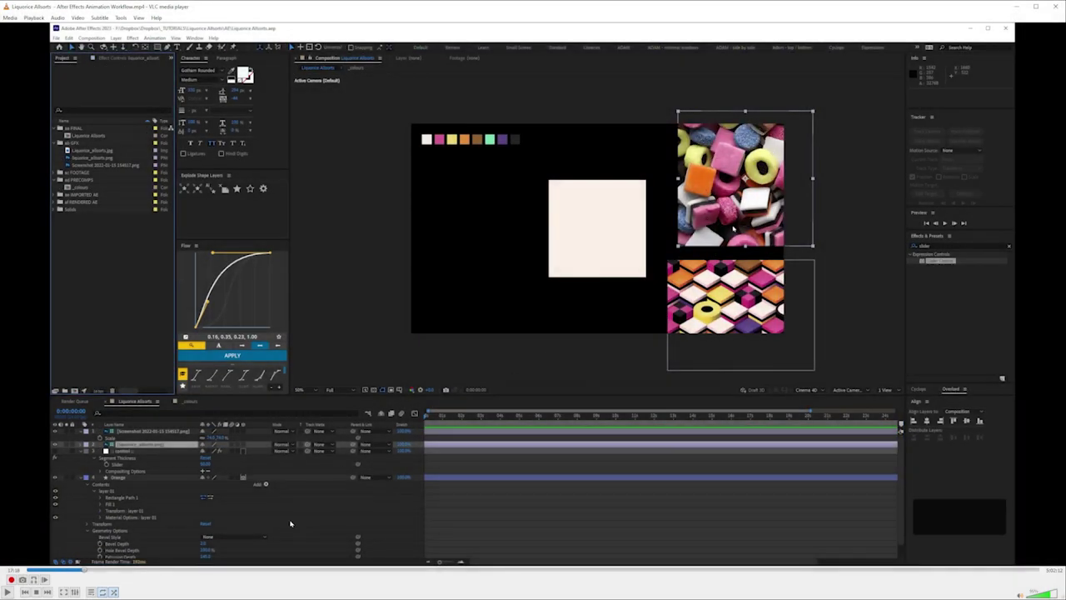
mouse_move(410, 596)
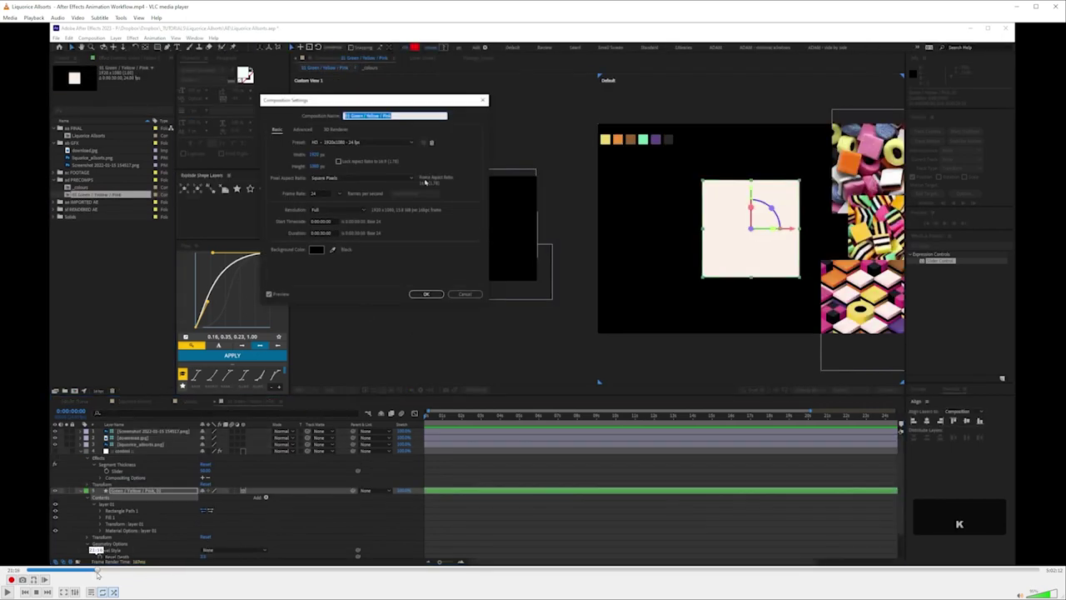
Step: Jump the tutorial ahead to 21:47, where the Cinema 4D-rendered cube appears
click(100, 570)
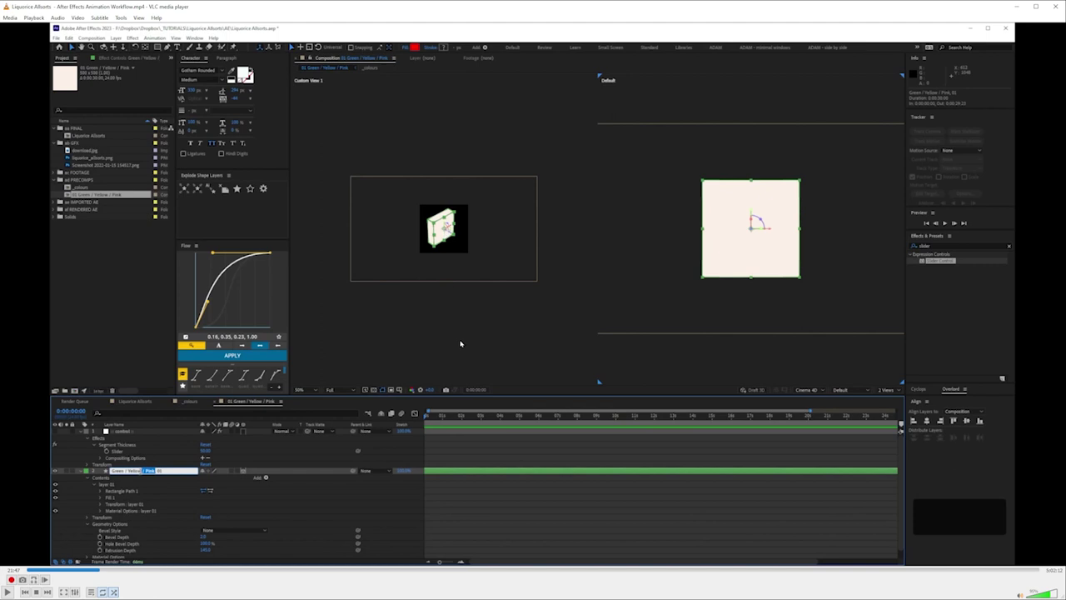
Step: Scrub the tutorial to the liquorice cube breakdown and resume playback
drag(119, 571, 151, 572)
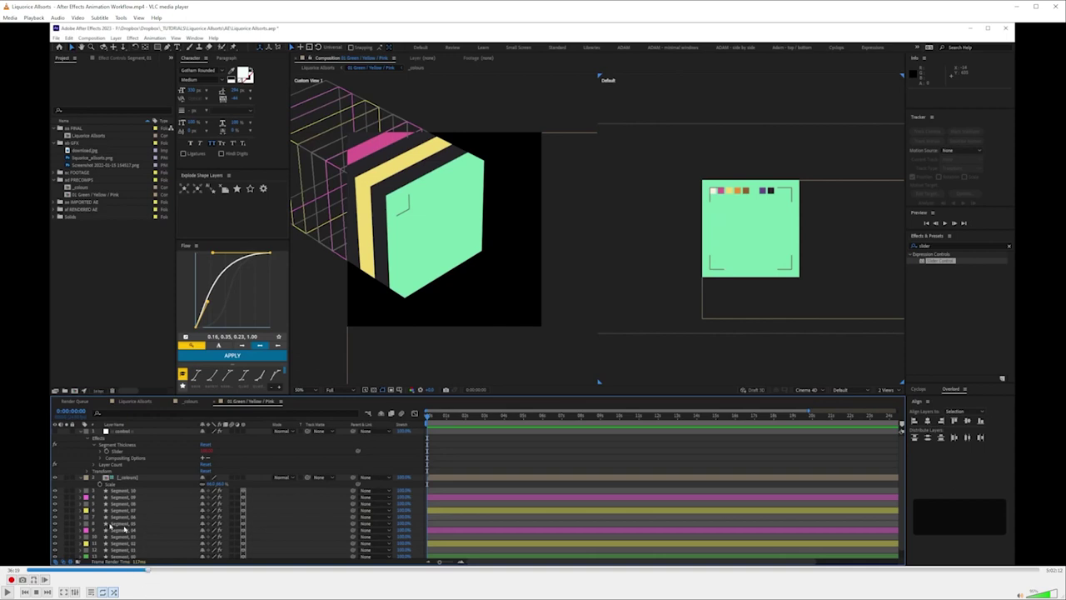
key(space)
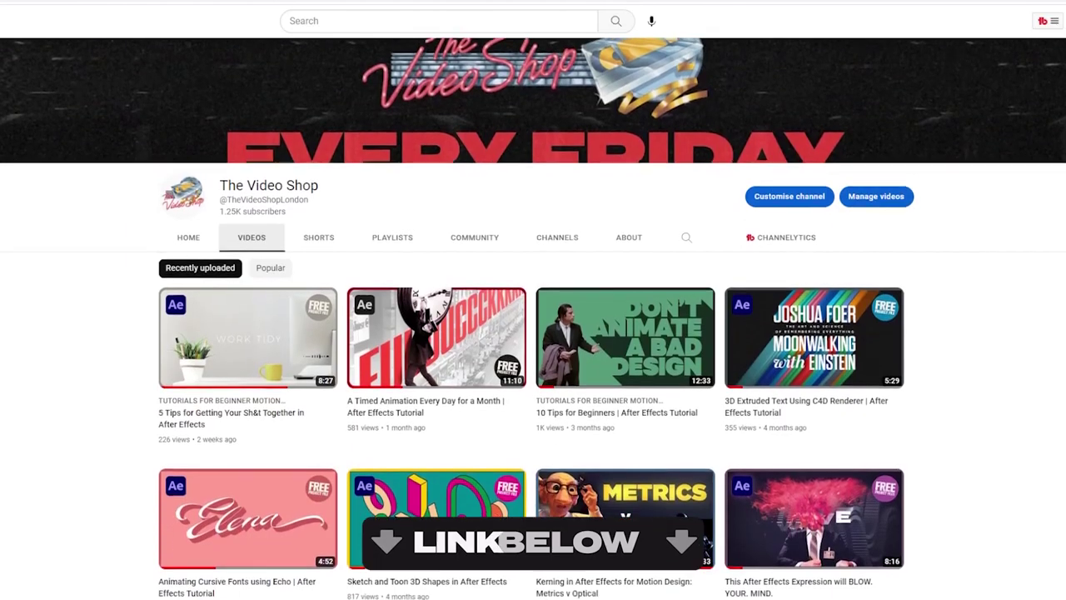
scroll(533, 333, down, 1)
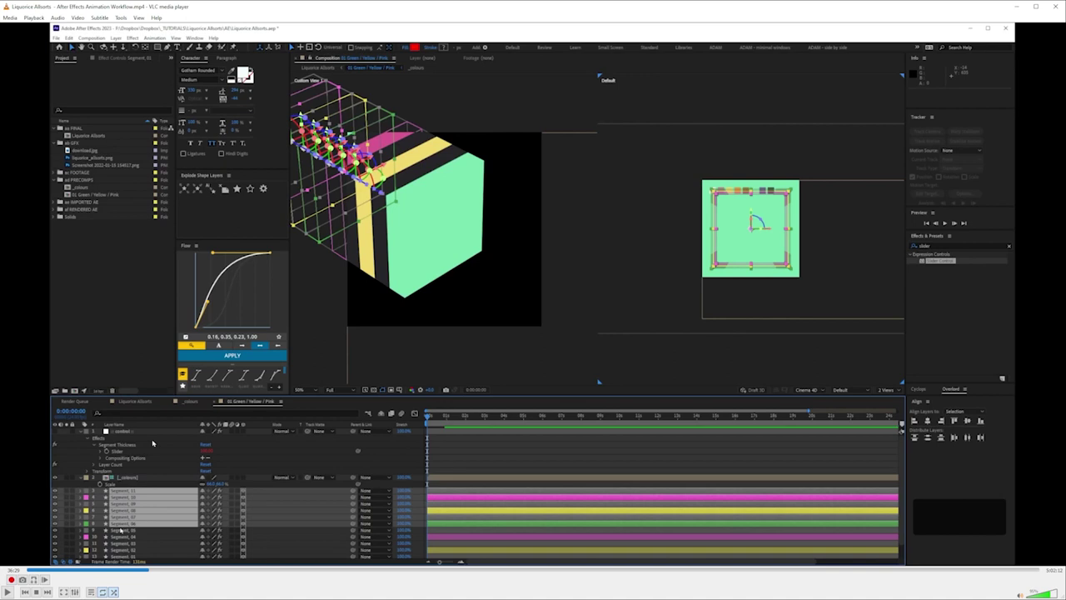
Step: Move the tutorial forward to the 00 Circular Yellow comp section
drag(149, 572, 220, 572)
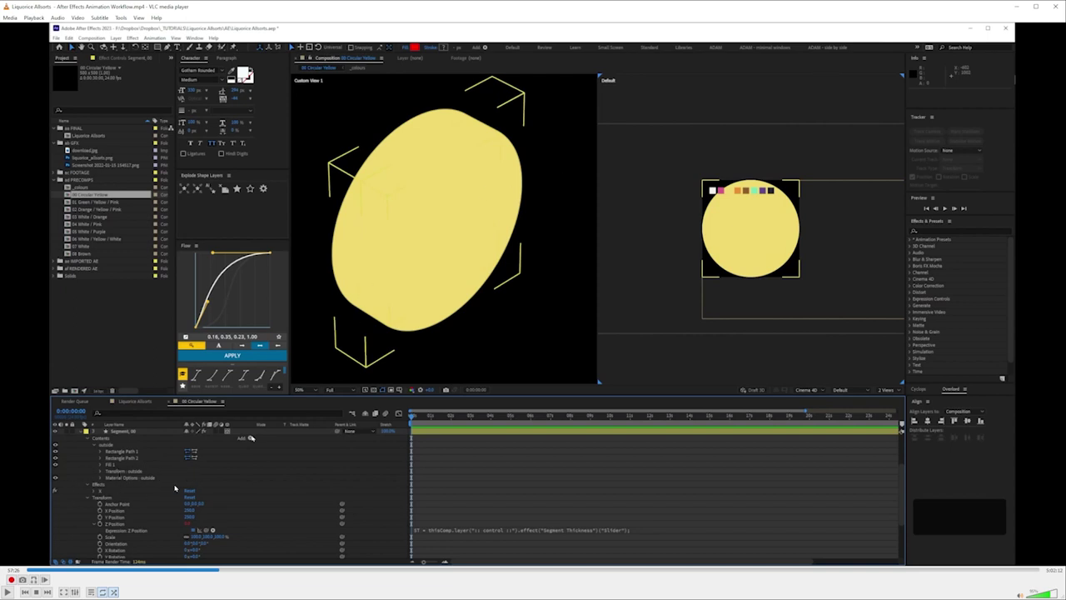
Step: Resume playback, then skip past the yellow and pink rings to the Liquorice Allsorts comp
key(space)
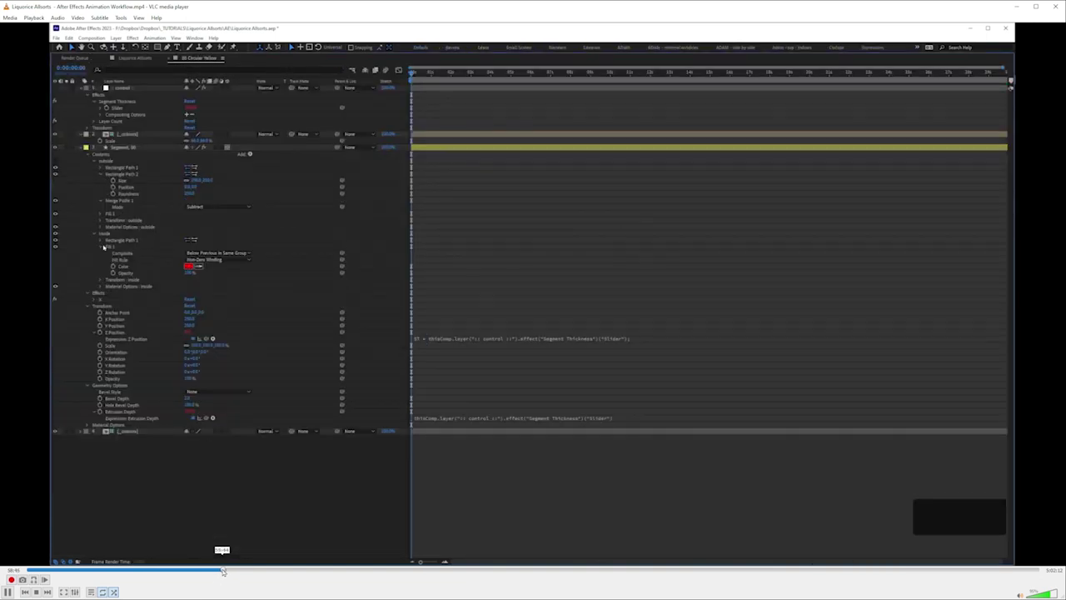
click(226, 571)
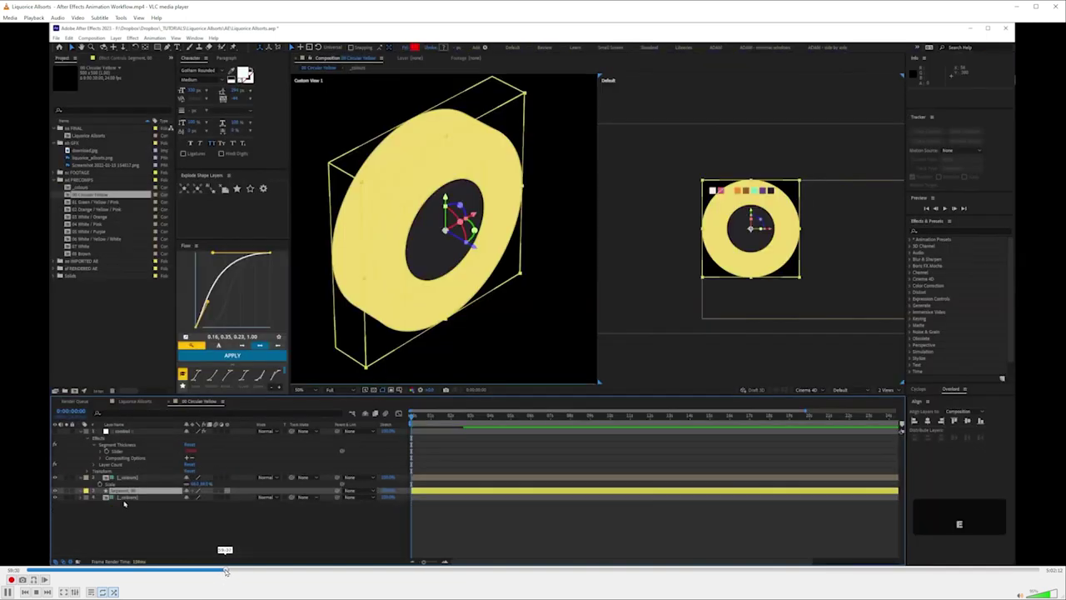
click(228, 571)
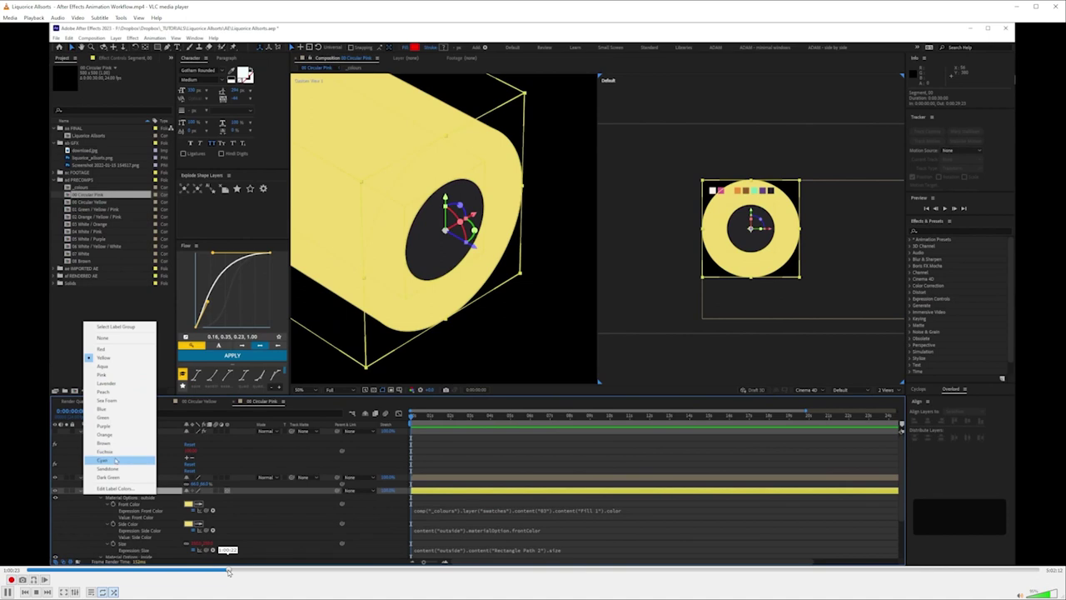
click(230, 571)
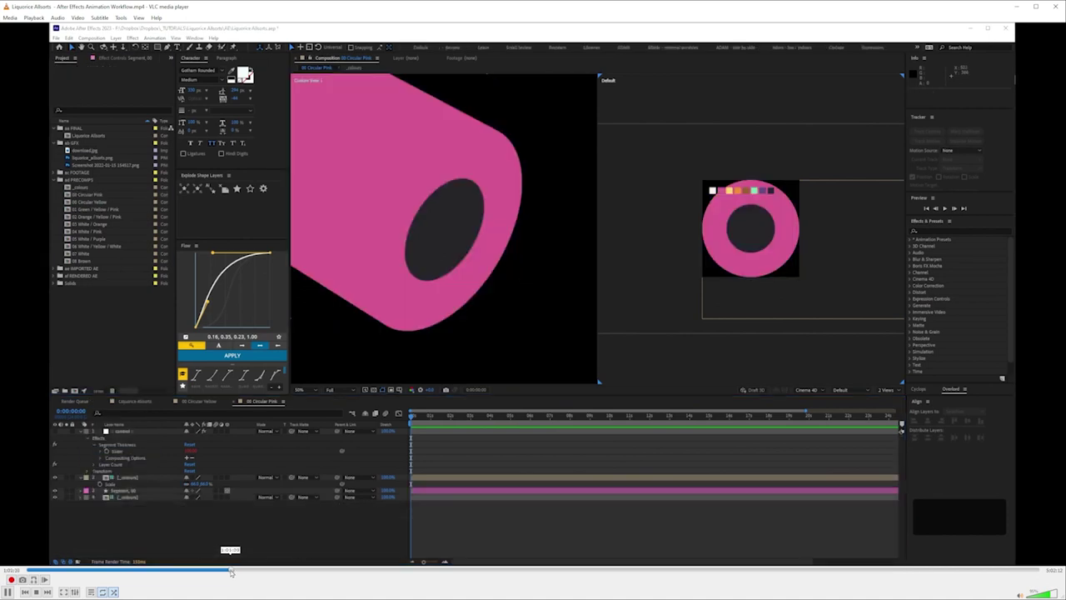
click(232, 572)
click(234, 572)
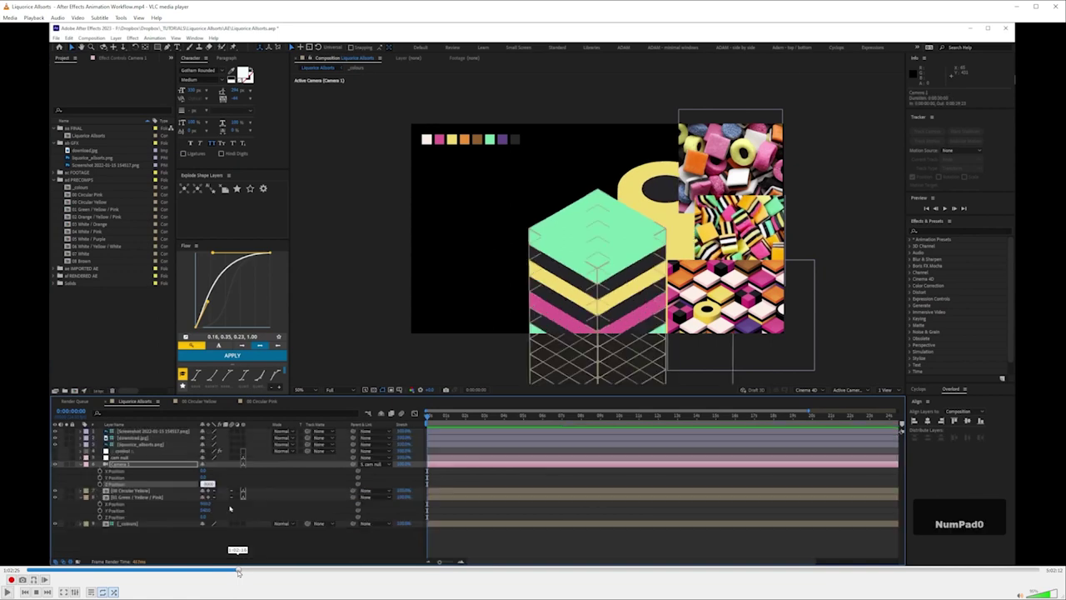
Step: Pause on the null rotation 45°, 35°, 30° and camera Z −200000 settings
key(space)
click(237, 572)
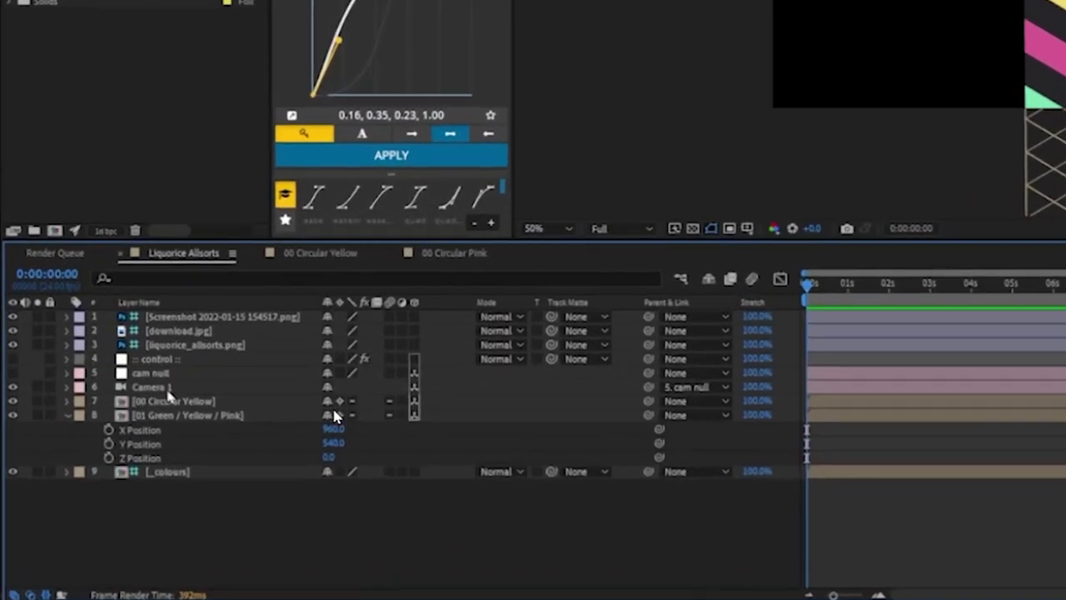
click(335, 414)
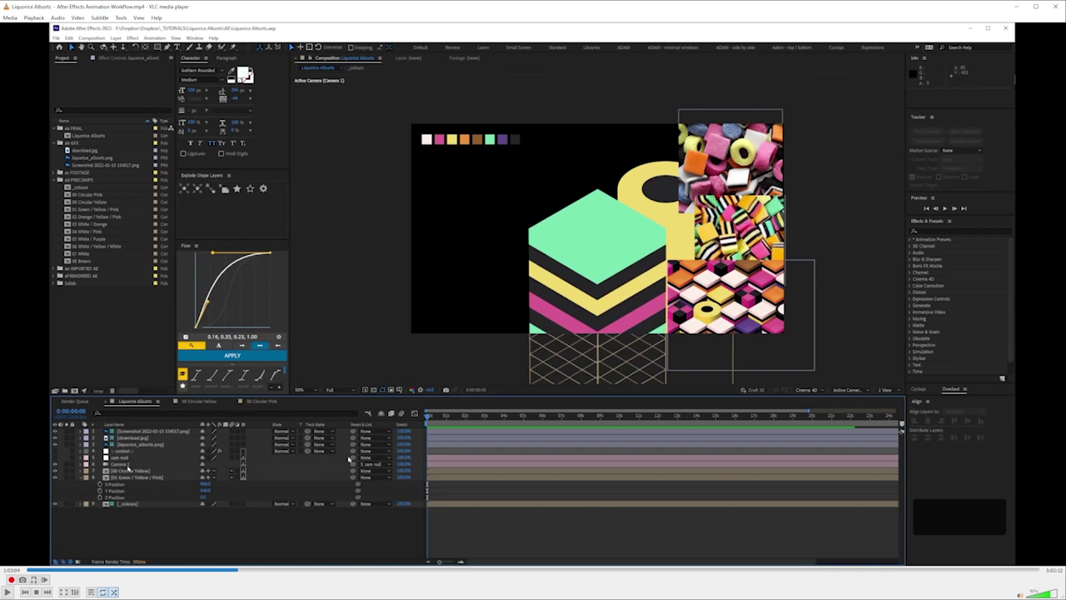
click(236, 573)
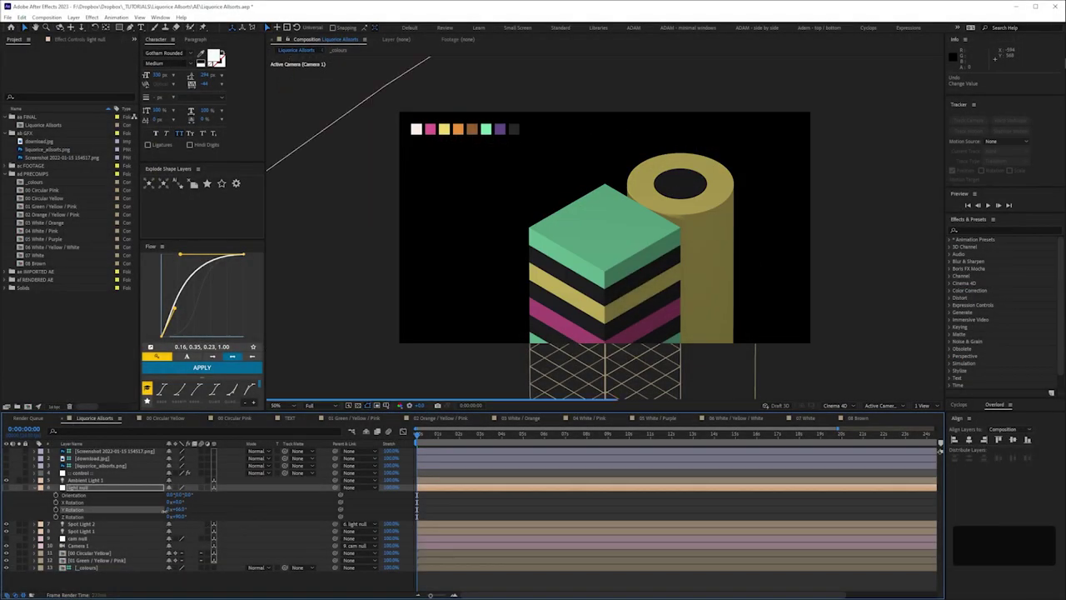
Step: Rotate the light null's X and Z Rotation so the spotlight rakes diagonally, undoing overshoots
key(ctrl+z)
key(Return)
drag(206, 501, 175, 519)
click(91, 495)
key(u)
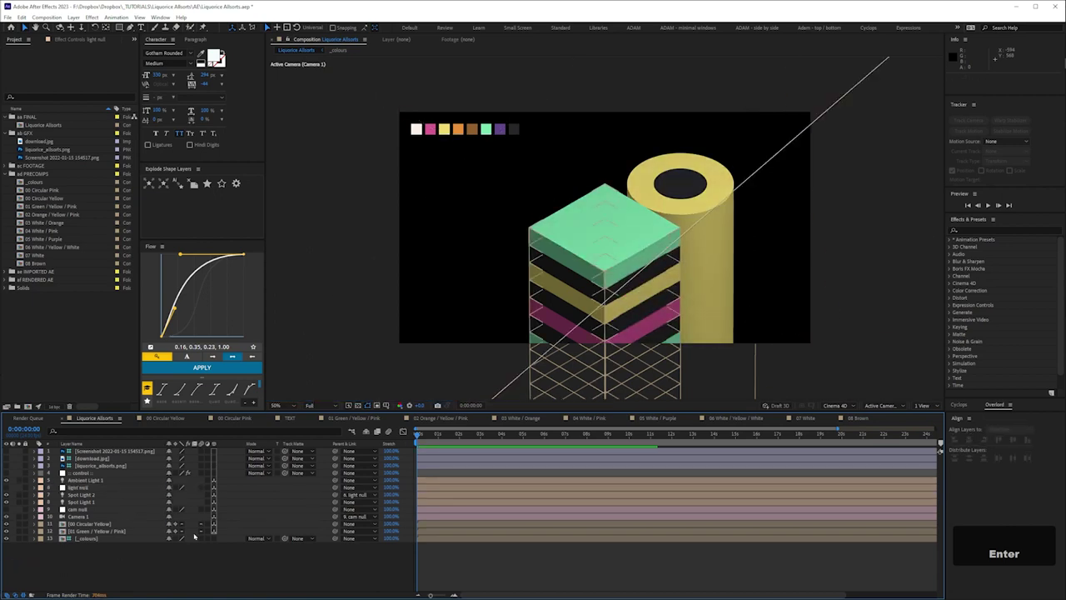
click(86, 481)
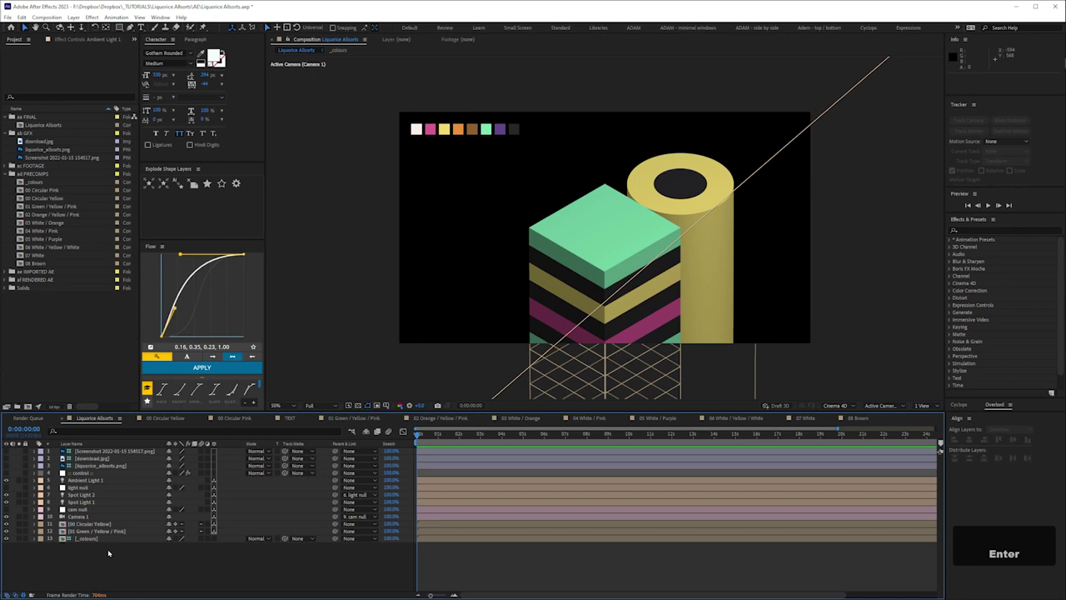
key(Right)
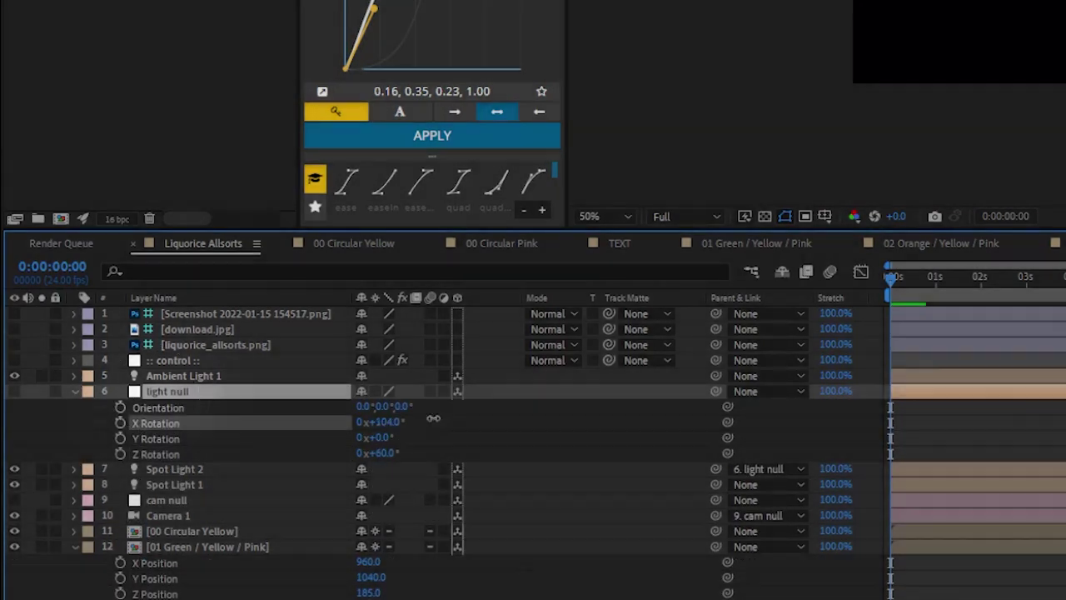
drag(433, 419, 450, 420)
drag(383, 453, 391, 462)
click(385, 454)
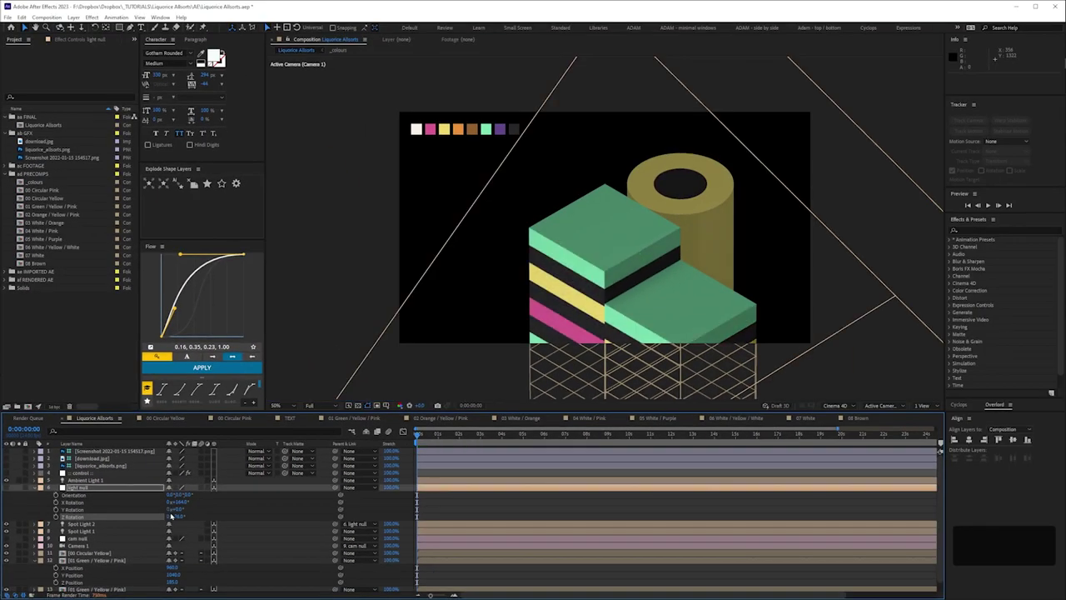
mouse_move(190, 502)
mouse_down()
mouse_move(177, 535)
mouse_move(171, 510)
mouse_move(268, 516)
mouse_up()
key(ctrl+z)
key(ctrl+z)
key(ctrl+z)
key(ctrl+z)
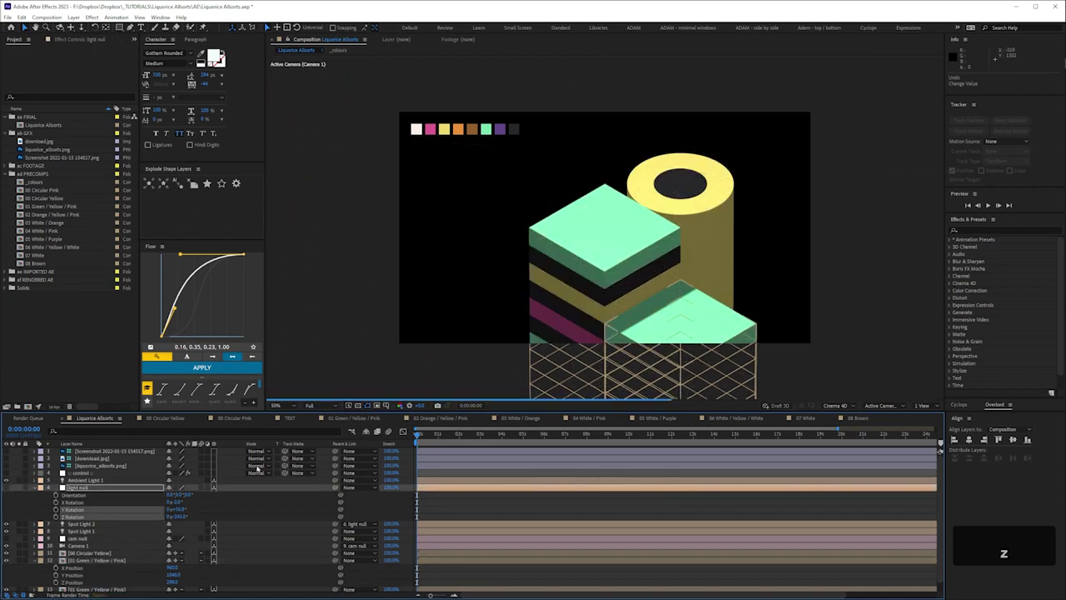
Step: Show Ambient Light 1's Intensity with T and enter a new intensity value
click(83, 480)
key(t)
key(Return)
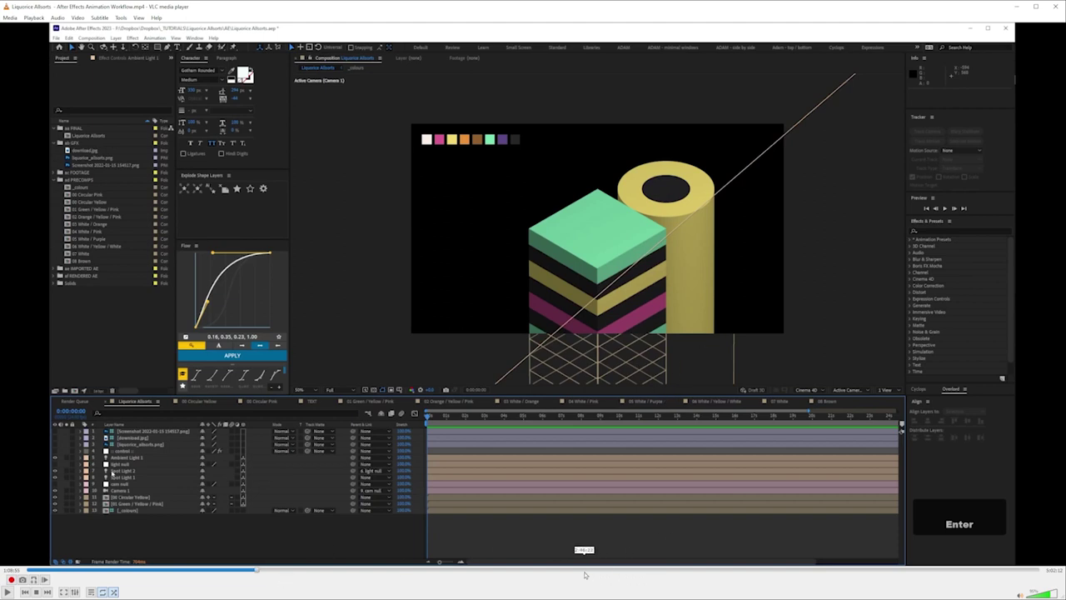
Step: Skip ahead to the Liquorice Allsorts - no grade JPEG sequence render
drag(591, 571, 773, 573)
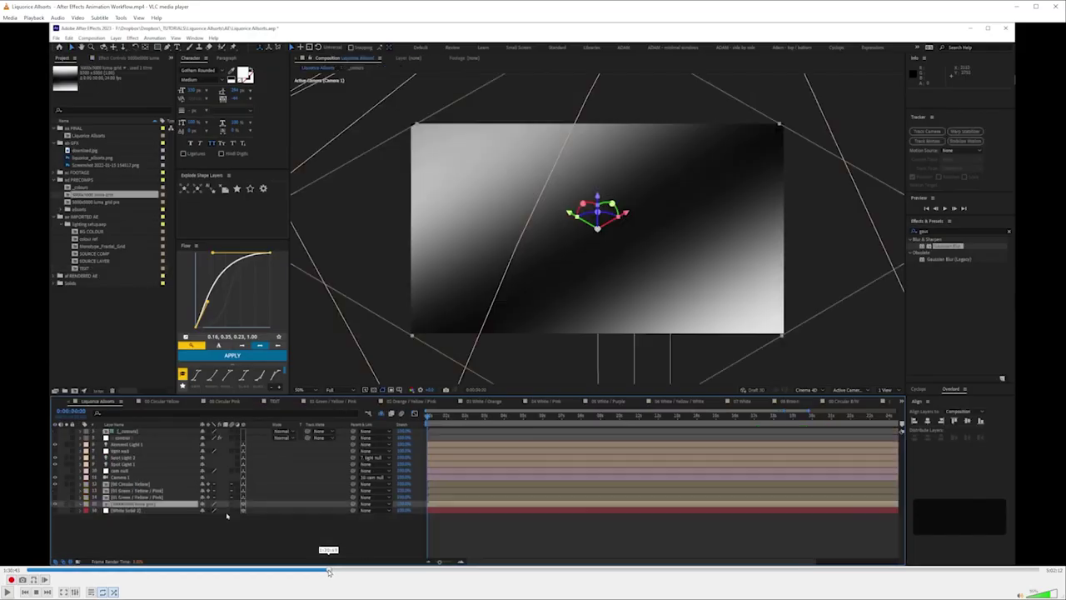
Step: Move the tutorial to the luma grid comp showing the blurred black band
drag(319, 575, 318, 574)
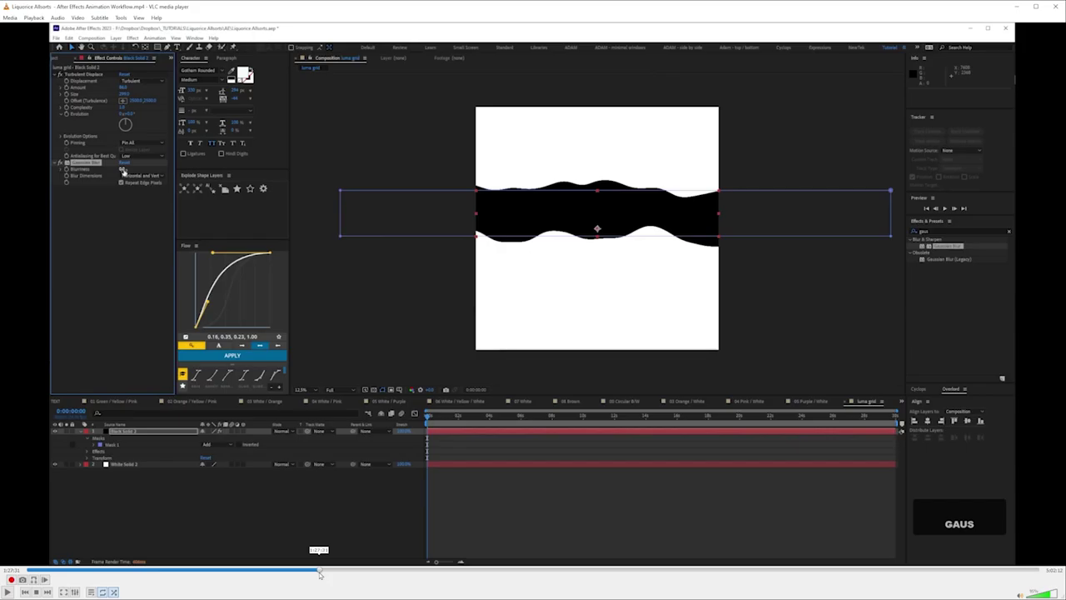
Step: Jump to the Liquorice Allsorts comp with stacked striped cubes beside a yellow cylinder
click(319, 573)
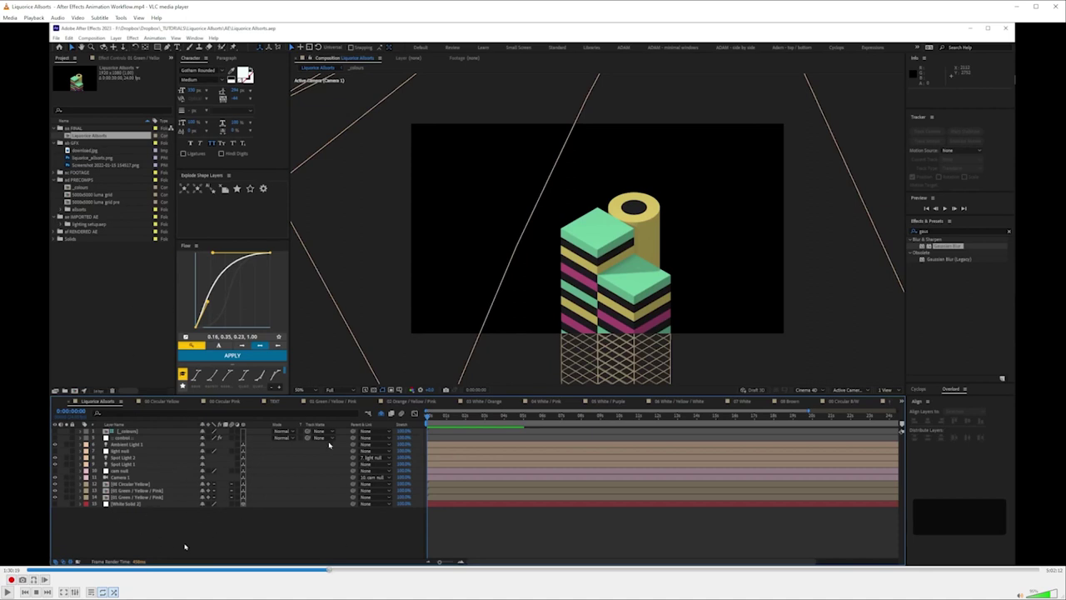
Step: Scrub the tutorial ahead to the green wireframe tower beside the grey luma plane
drag(330, 570, 413, 569)
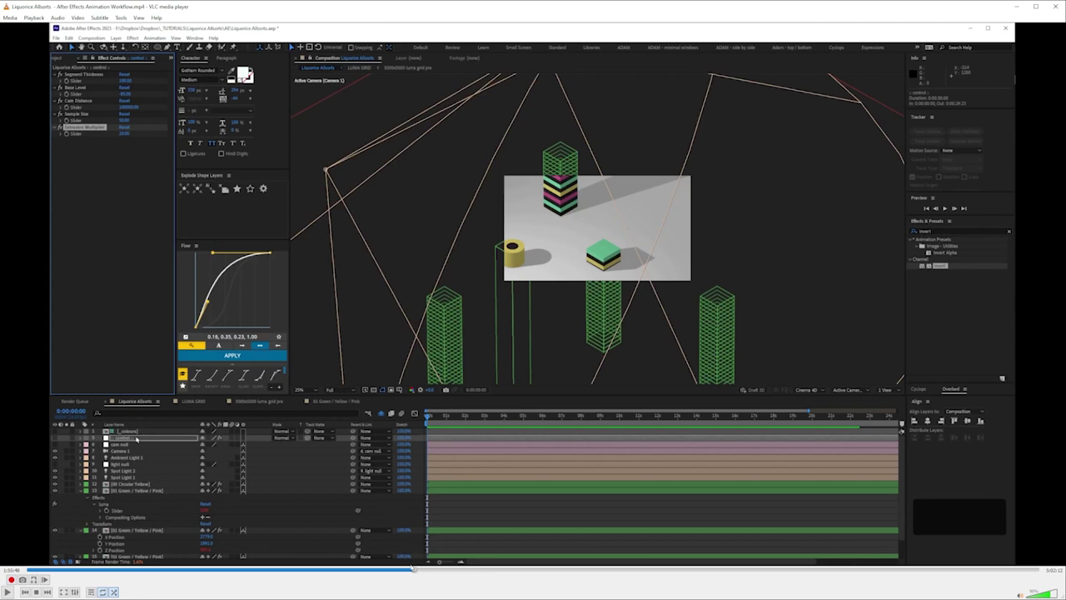
click(427, 570)
drag(427, 573, 480, 581)
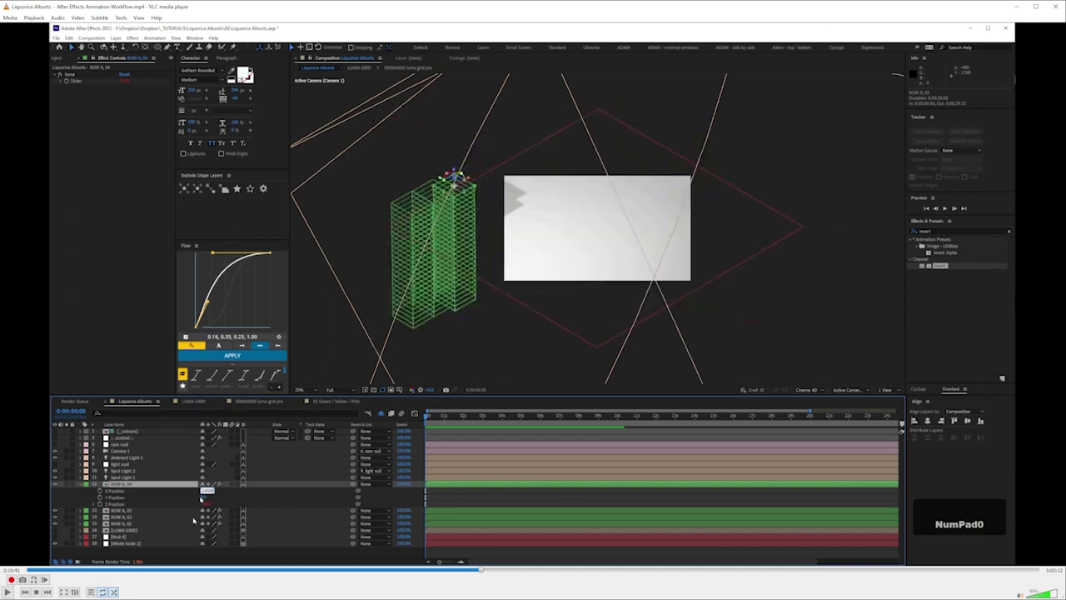
Step: Play briefly, pause, then jump ahead to the timeline full of green, yellow and cyan ROW layers
key(space)
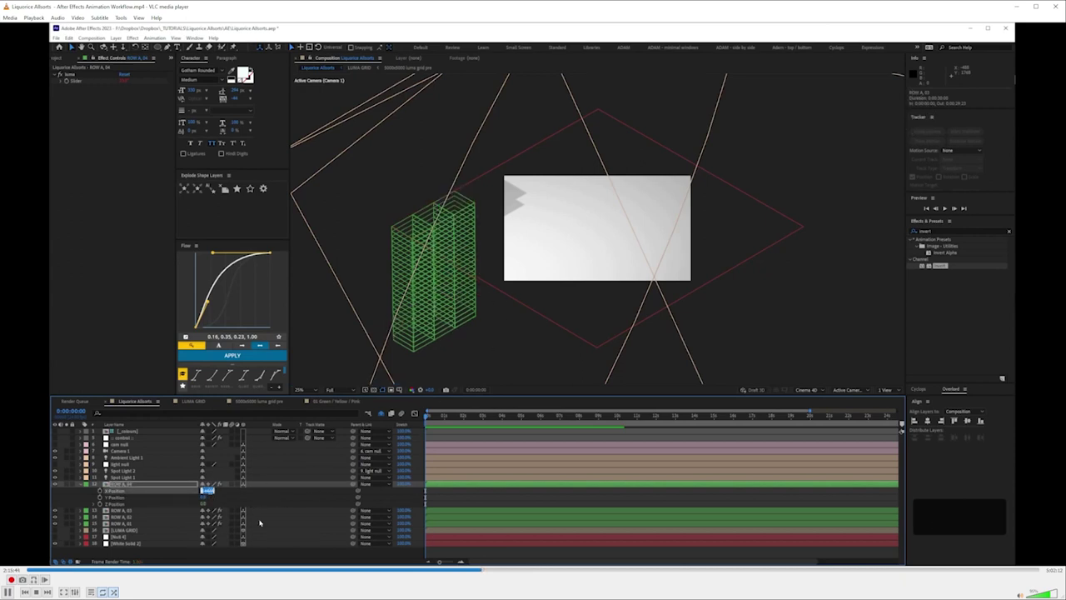
key(space)
click(484, 571)
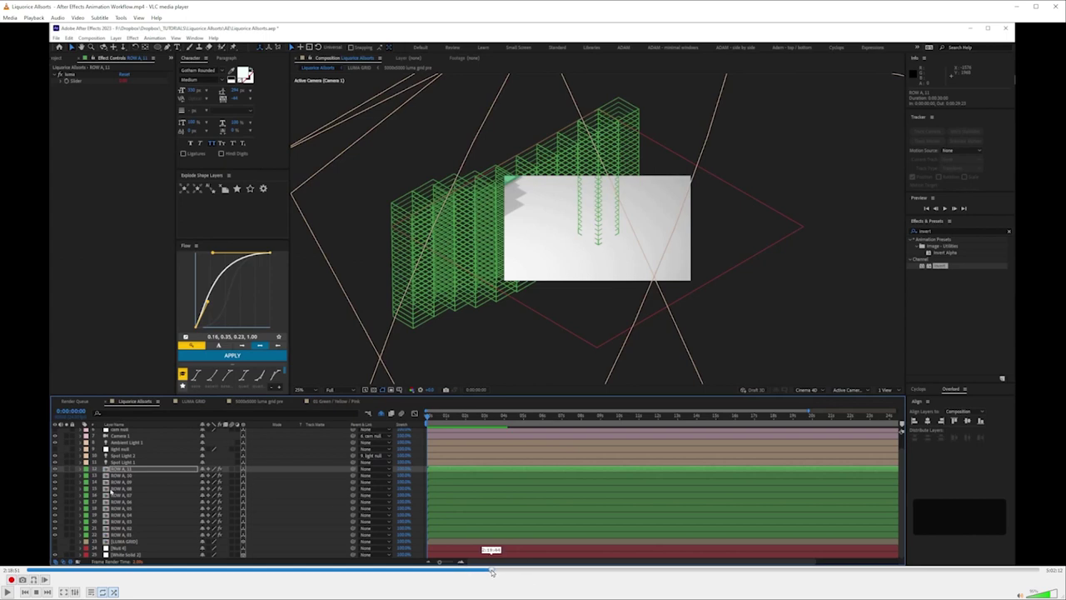
Step: Scrub the tutorial to the Ctrl+D duplication of the ROW A layers and resume playback
click(495, 572)
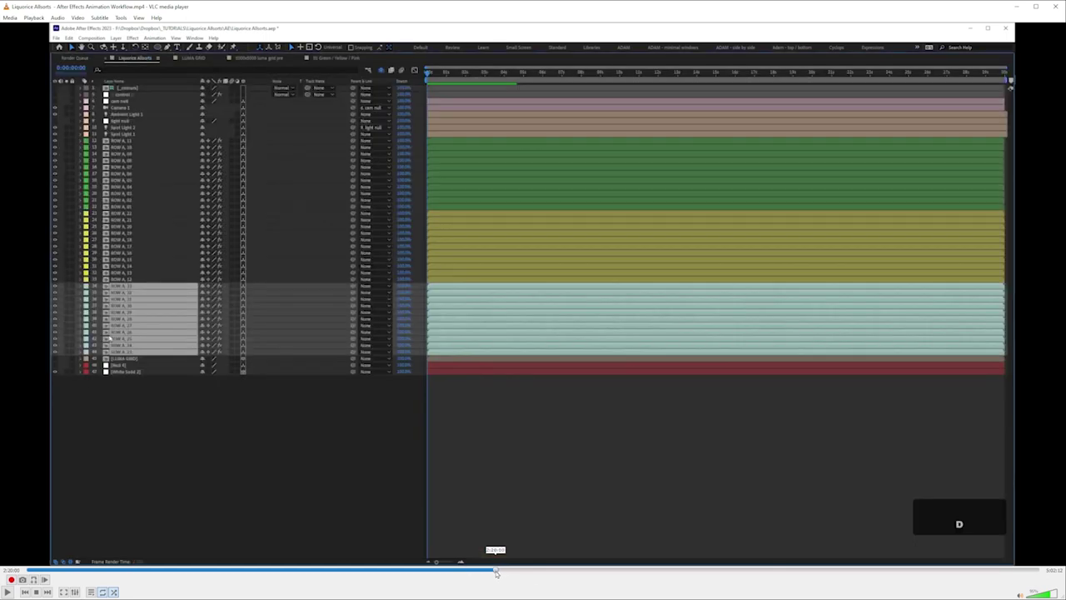
key(space)
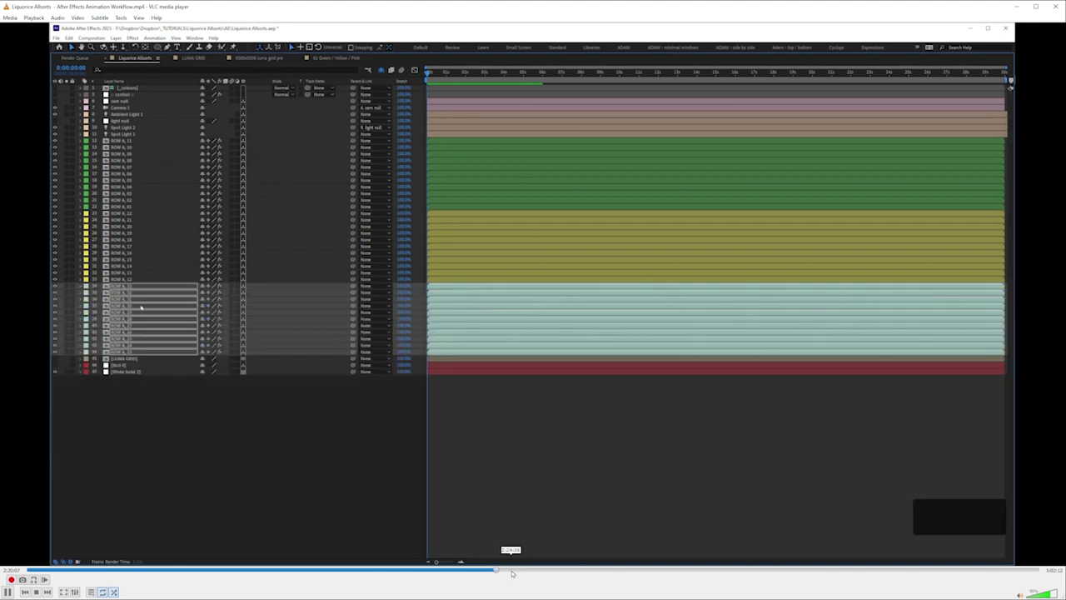
key(space)
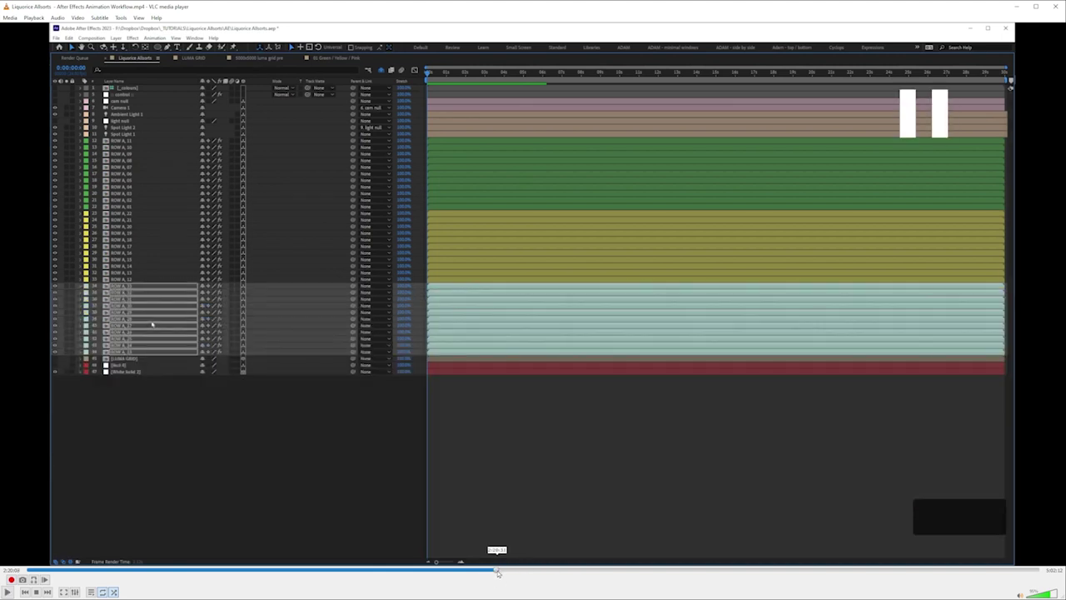
click(498, 573)
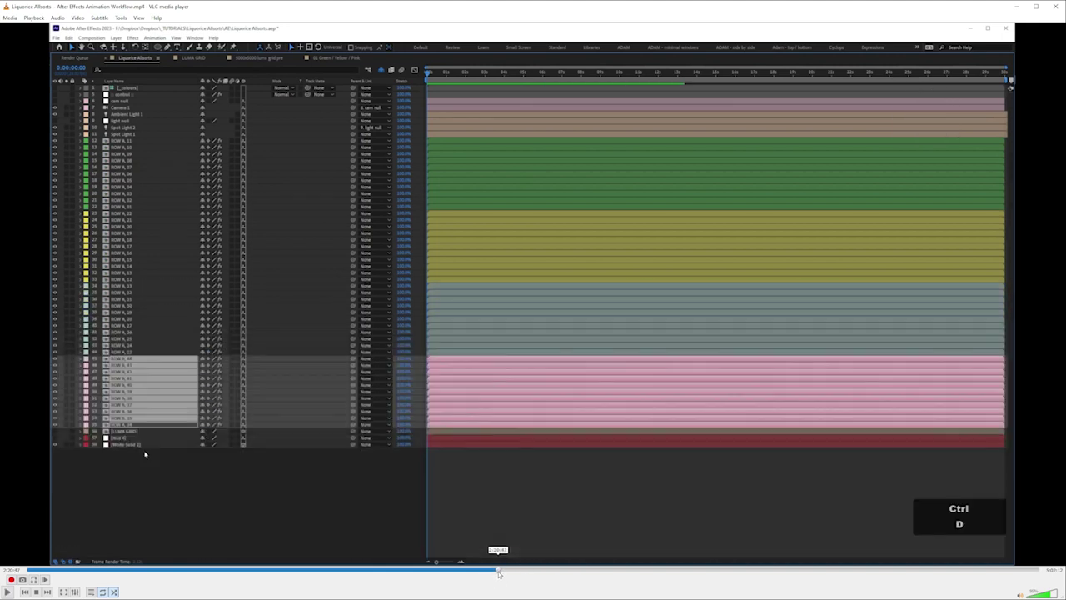
drag(498, 573, 502, 573)
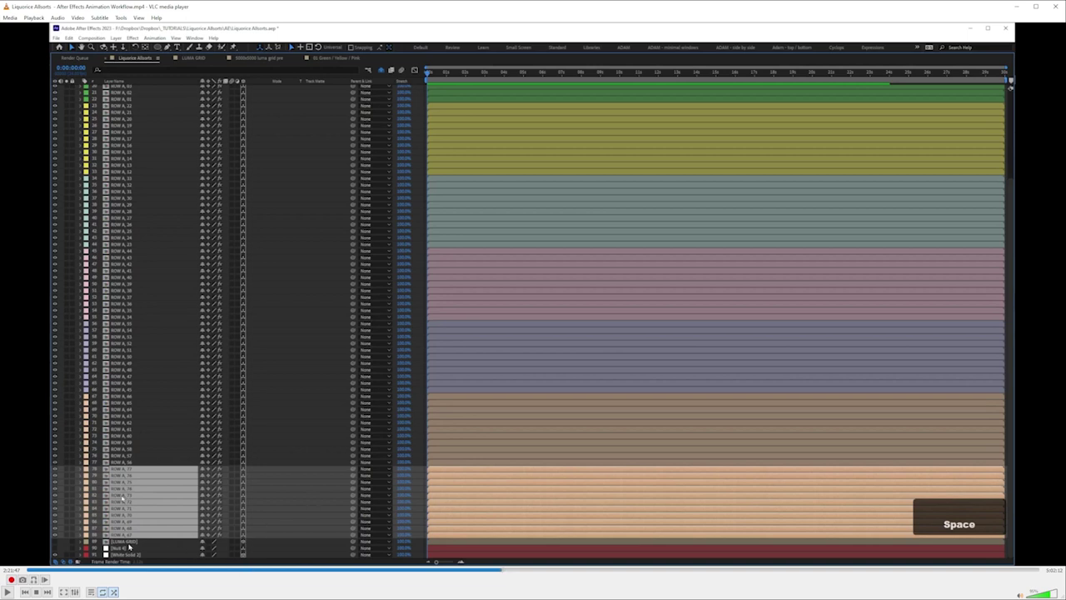
key(space)
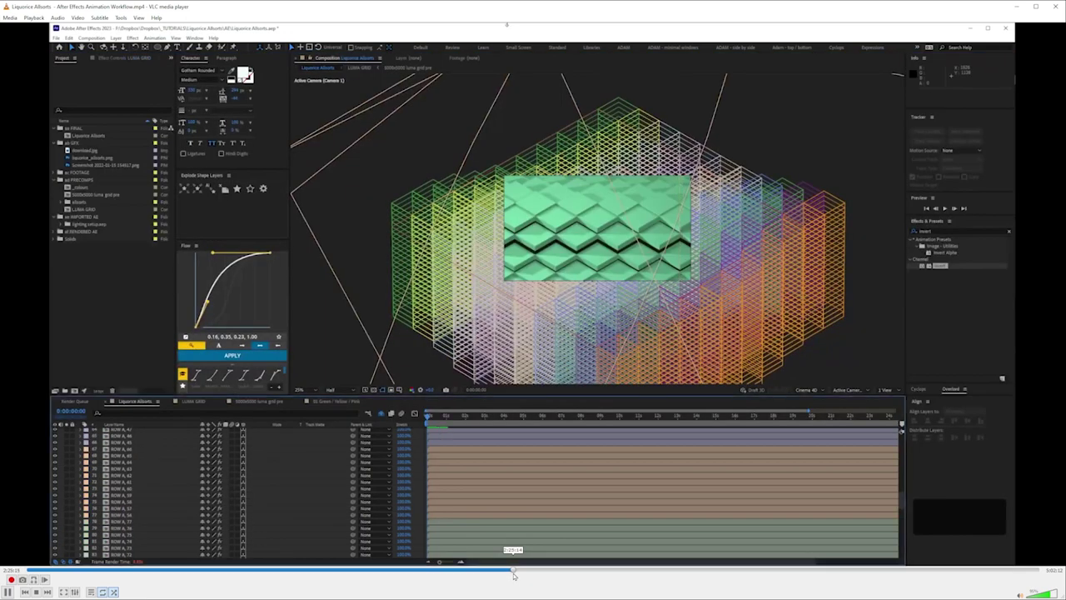
Step: Seek back and forth, then watch the random-frame time-remap expression full screen
click(512, 571)
click(517, 573)
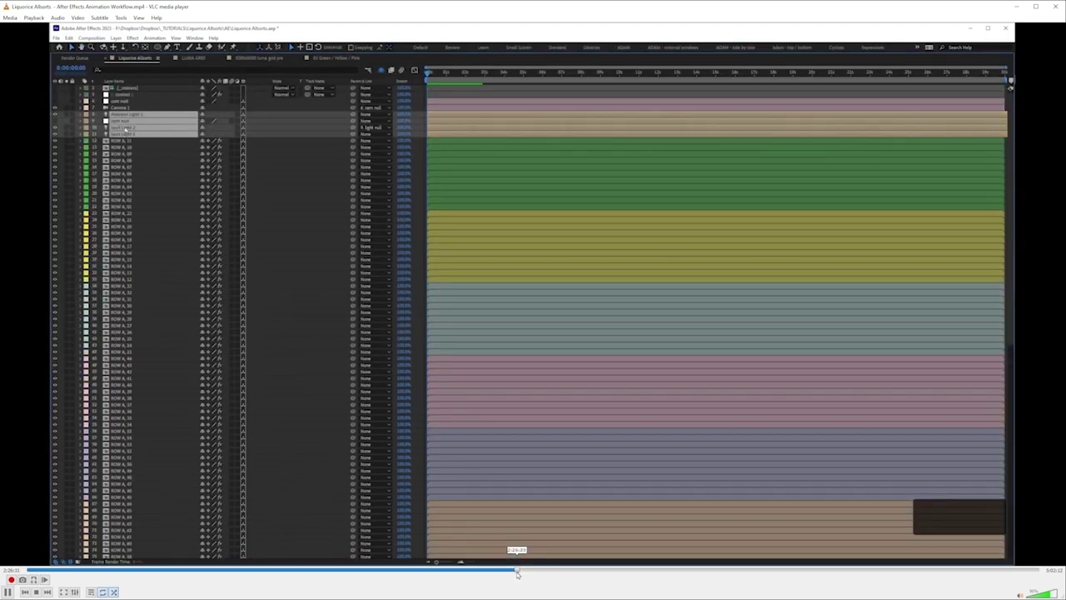
click(512, 572)
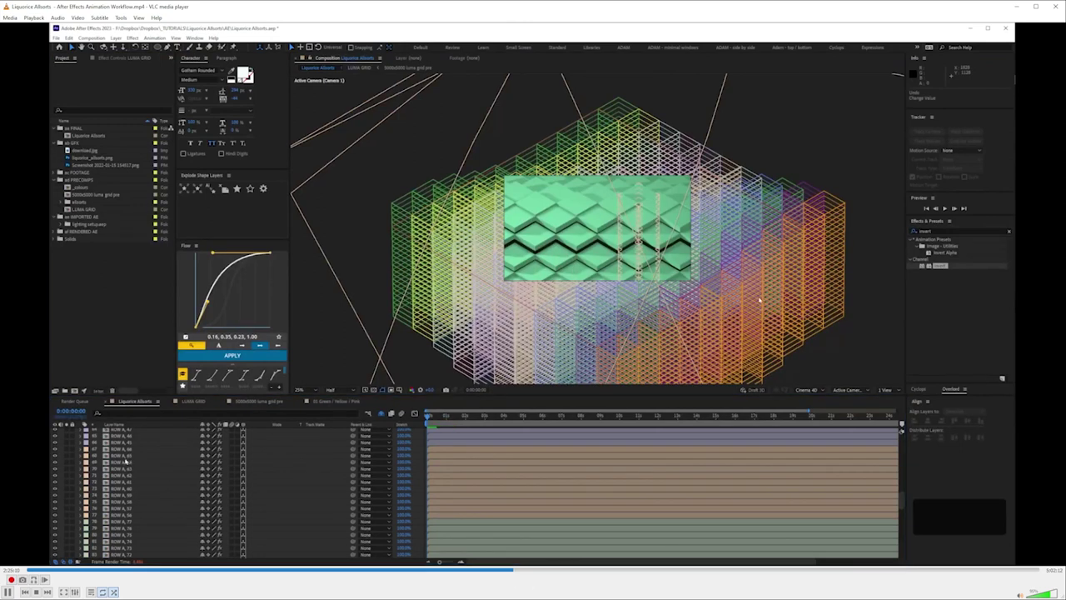
double_click(508, 25)
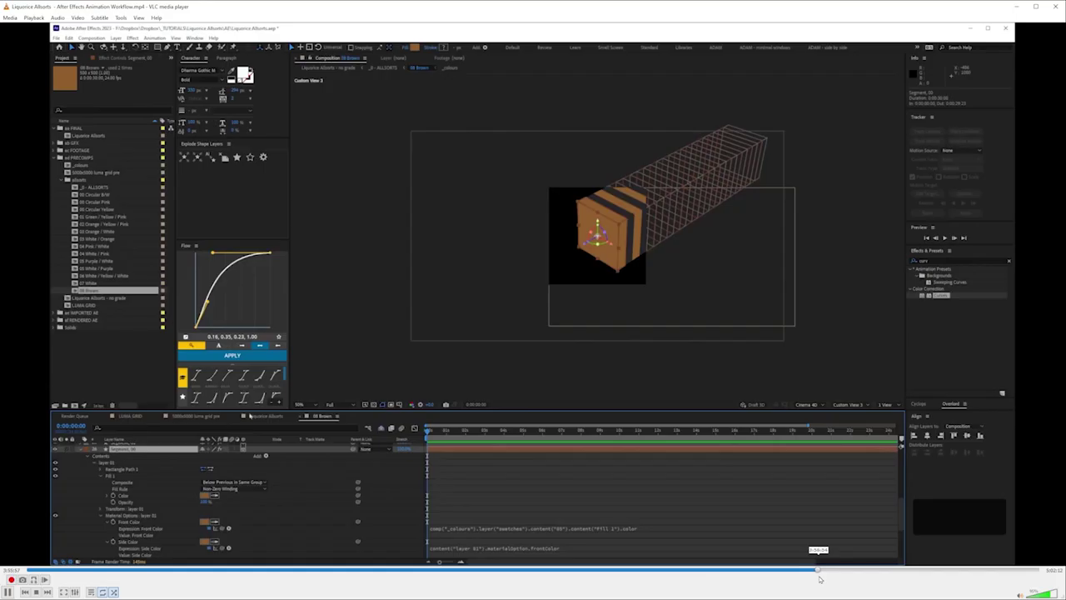
Step: Skip ahead and close the _0 - ALLSORTS precomp tab to return to the Liquorice Allsorts comp
drag(816, 571, 845, 572)
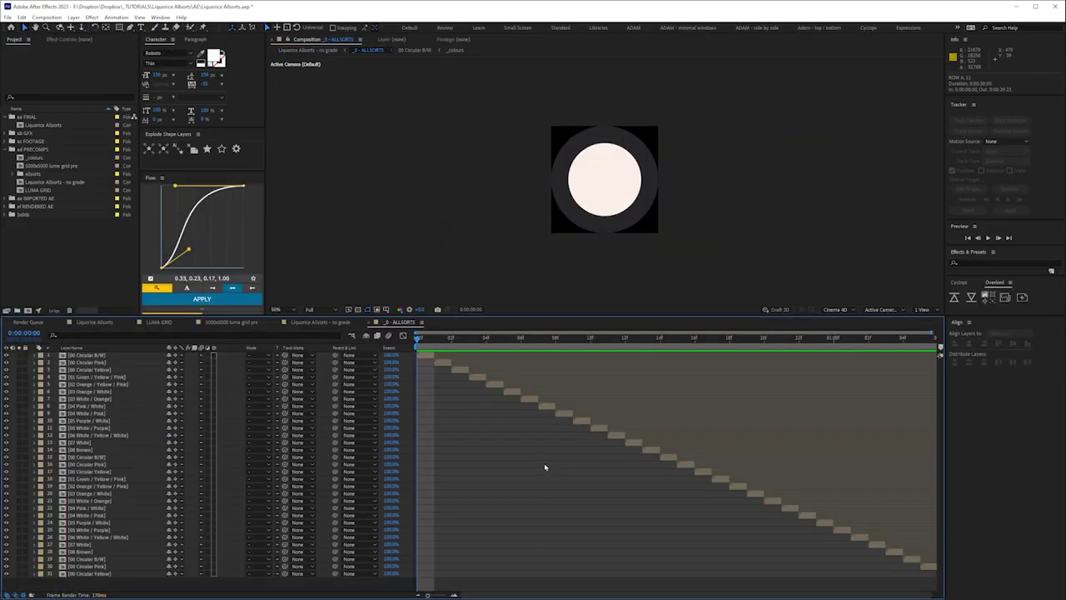
click(368, 323)
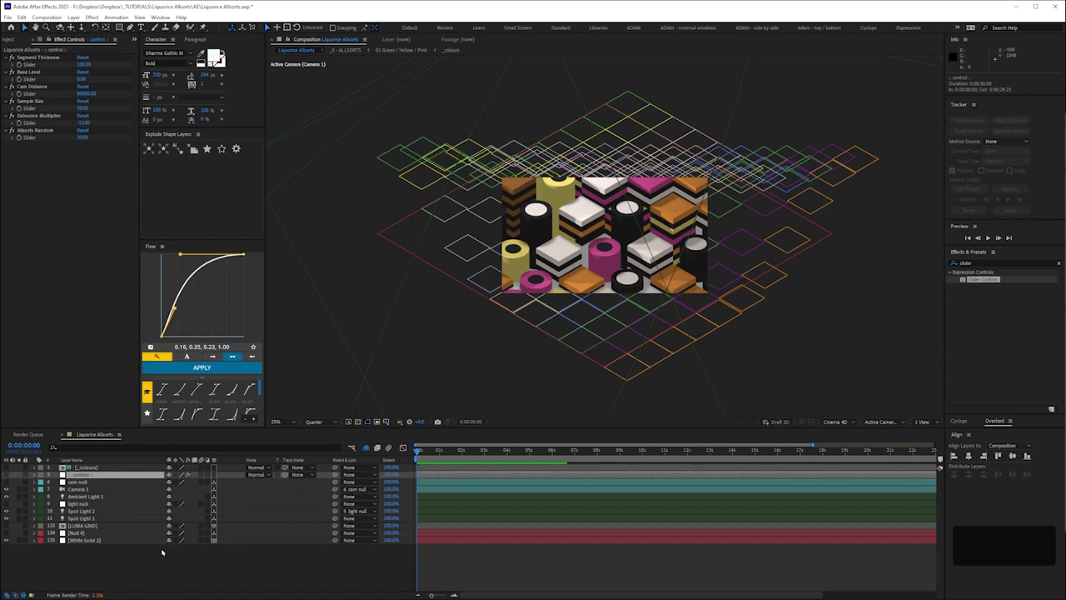
Step: Reveal the CC layer's effects and solo, then unsolo, the blur matte layer
click(162, 552)
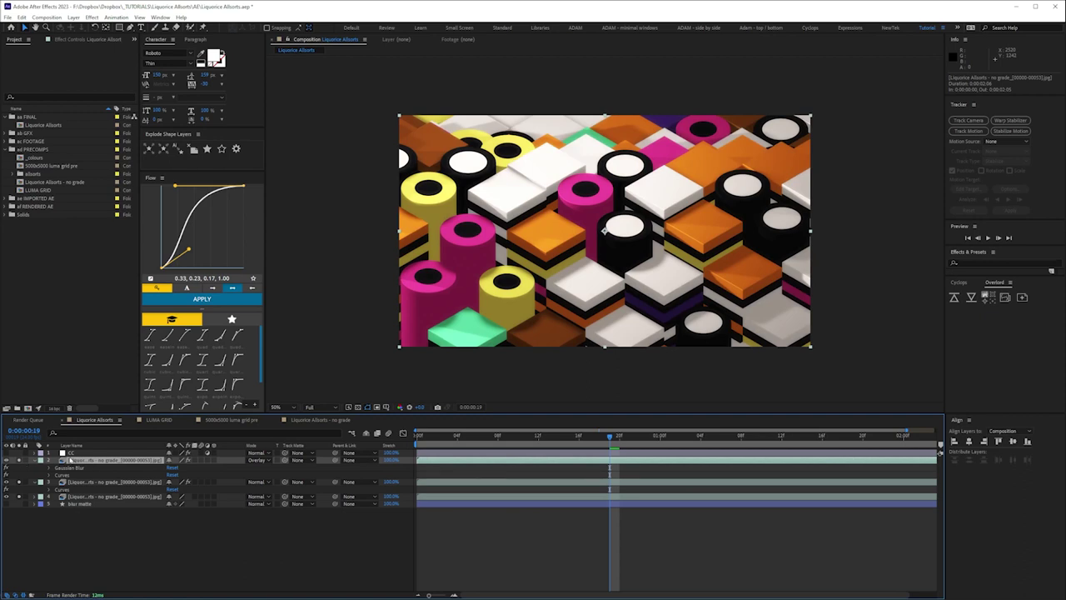
click(71, 454)
click(51, 454)
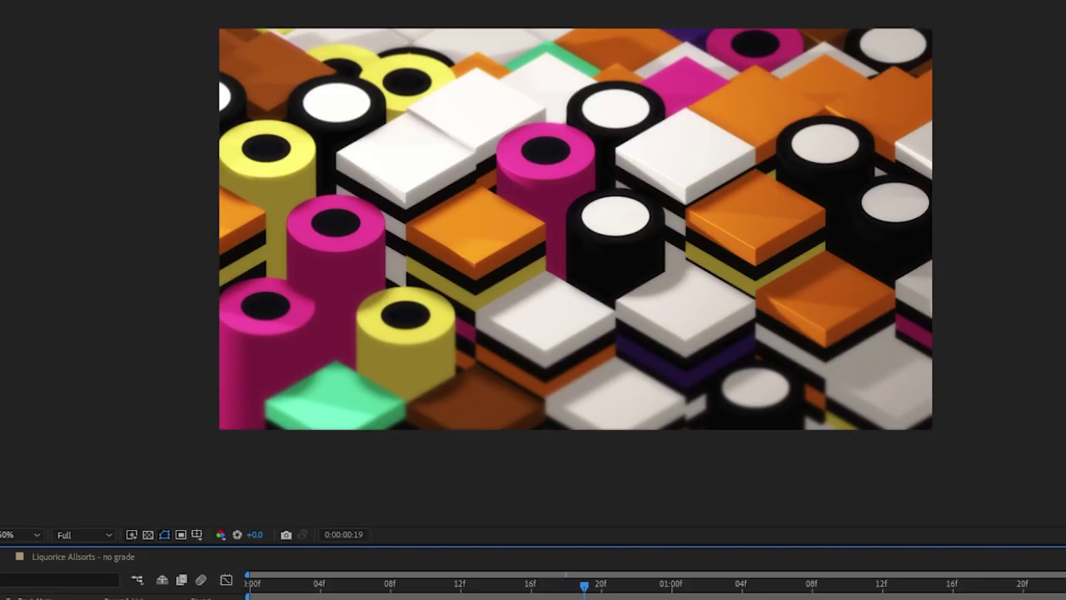
click(613, 318)
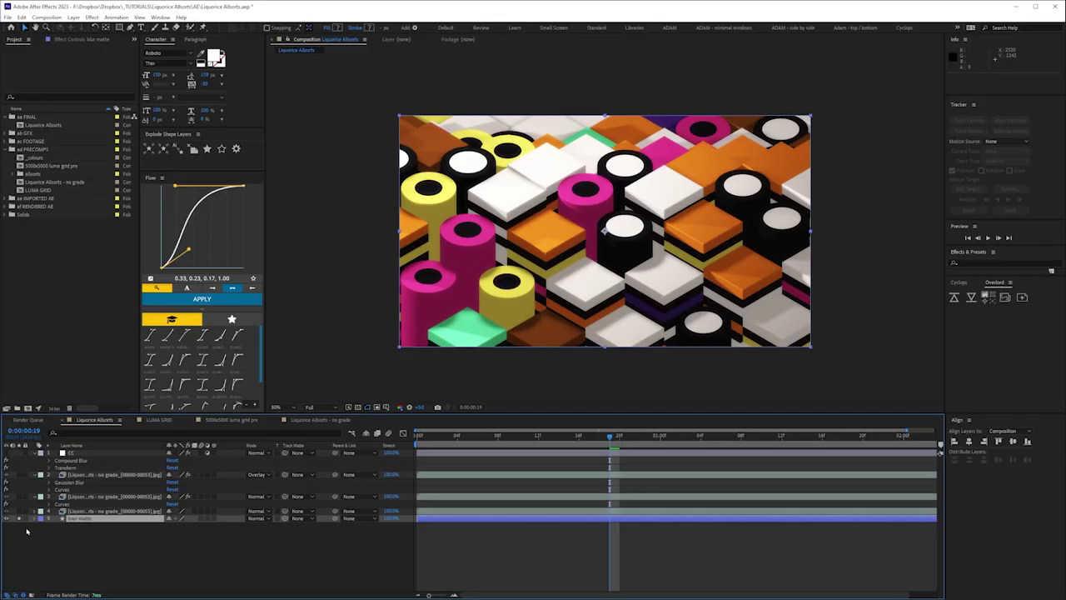
click(18, 518)
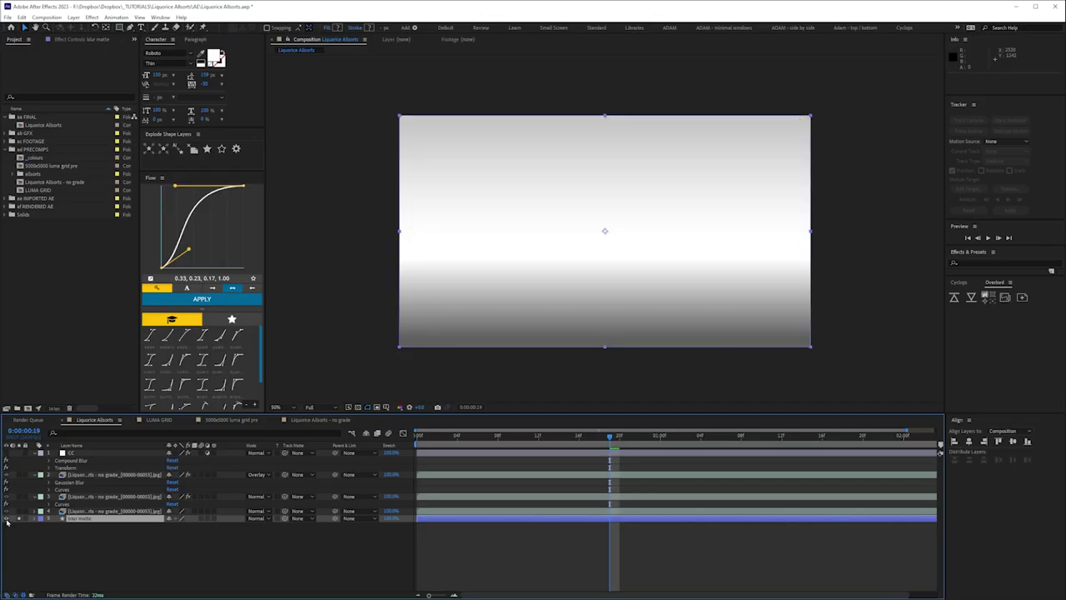
click(18, 518)
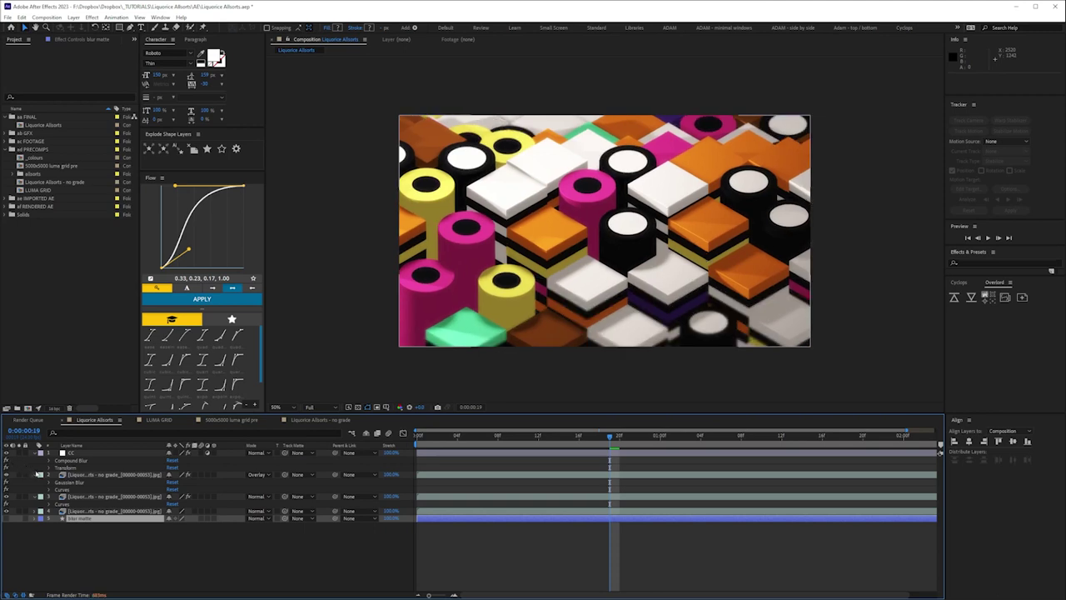
click(105, 572)
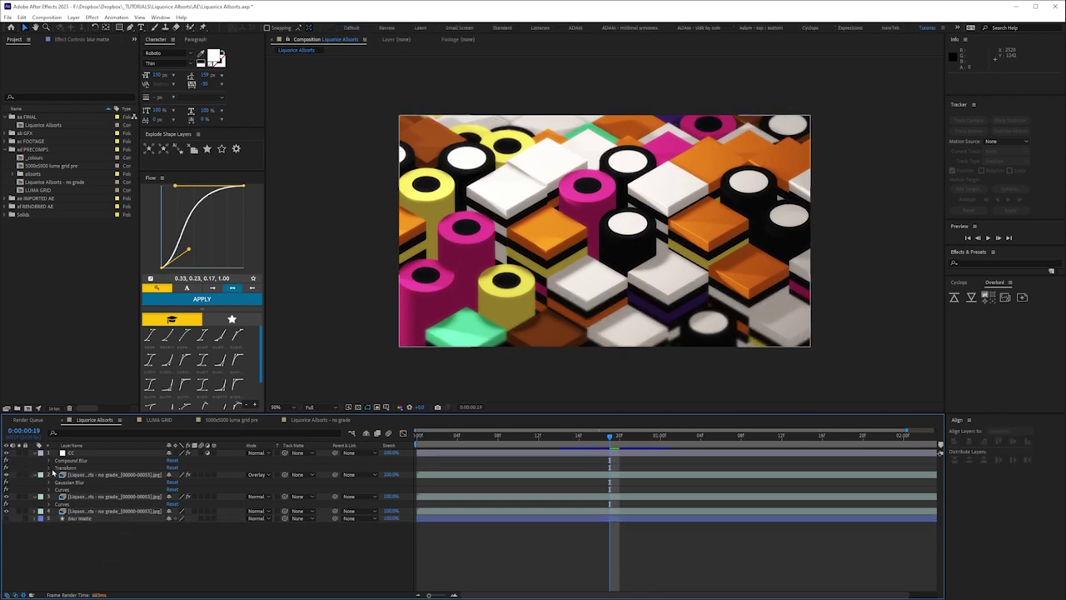
Step: Purge the cache, then select all five layers and collapse their properties with U
click(7, 461)
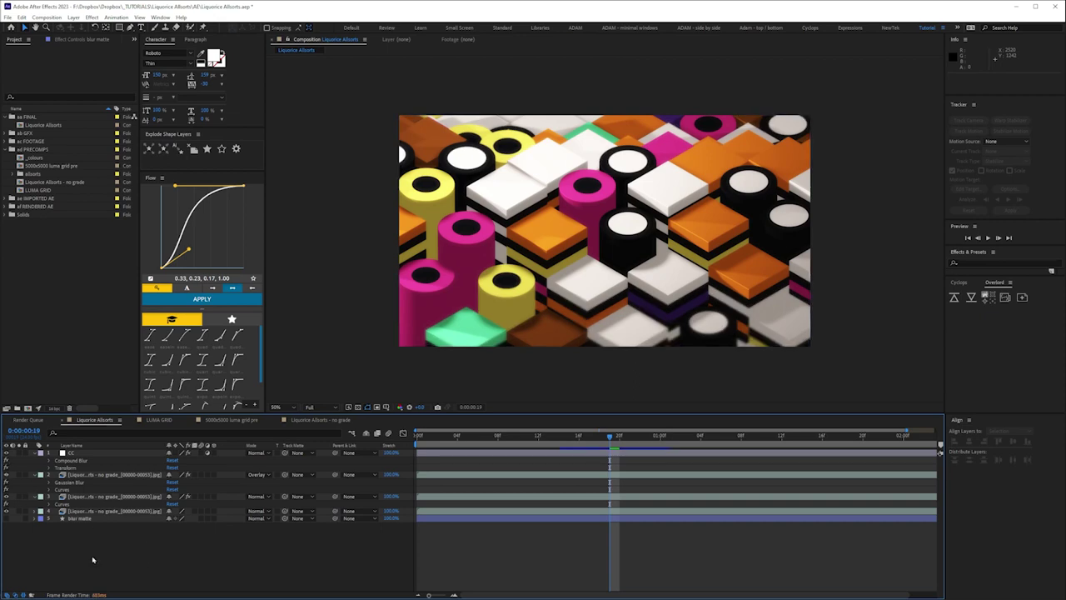
drag(69, 554, 96, 450)
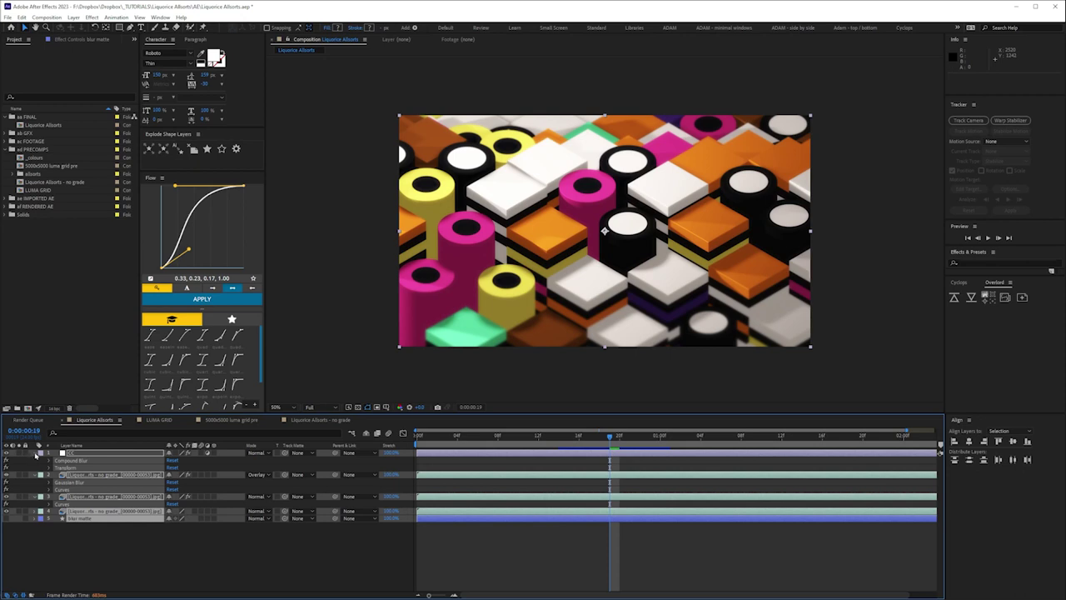
key(u)
click(67, 529)
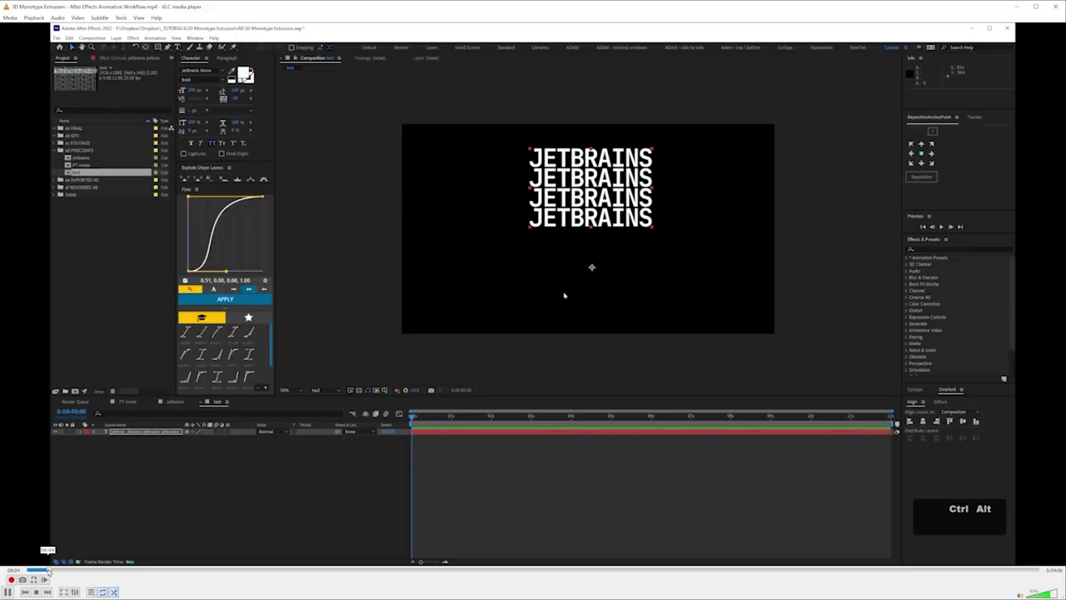
Step: Skip the tutorial forward to the red JETBRAINS text grid section
drag(47, 569, 146, 568)
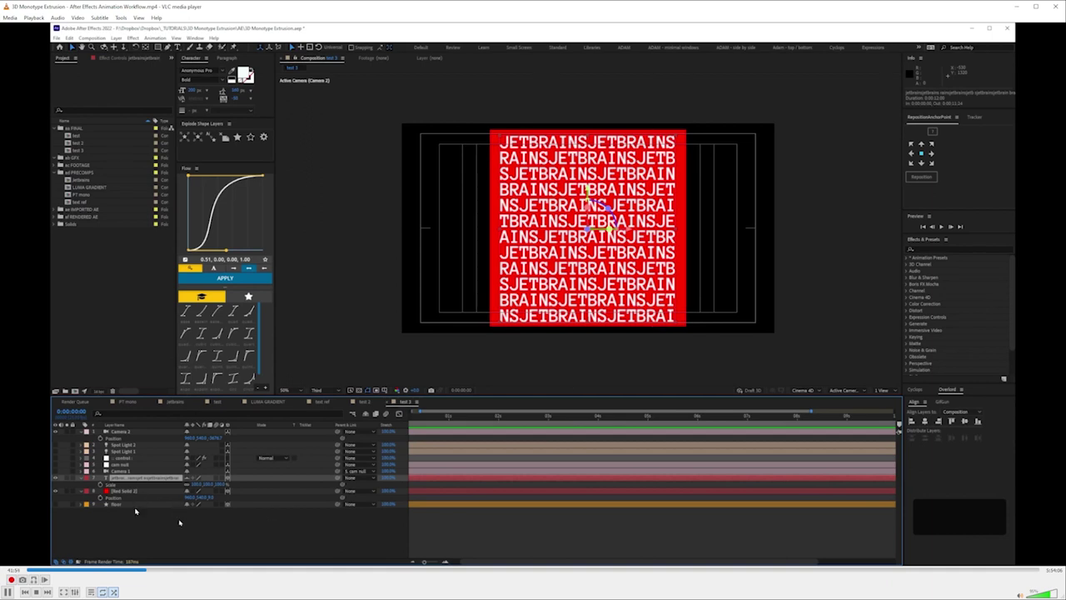
Step: Jump to where Explode Shape Layers runs on the JETBRAINS text
click(147, 571)
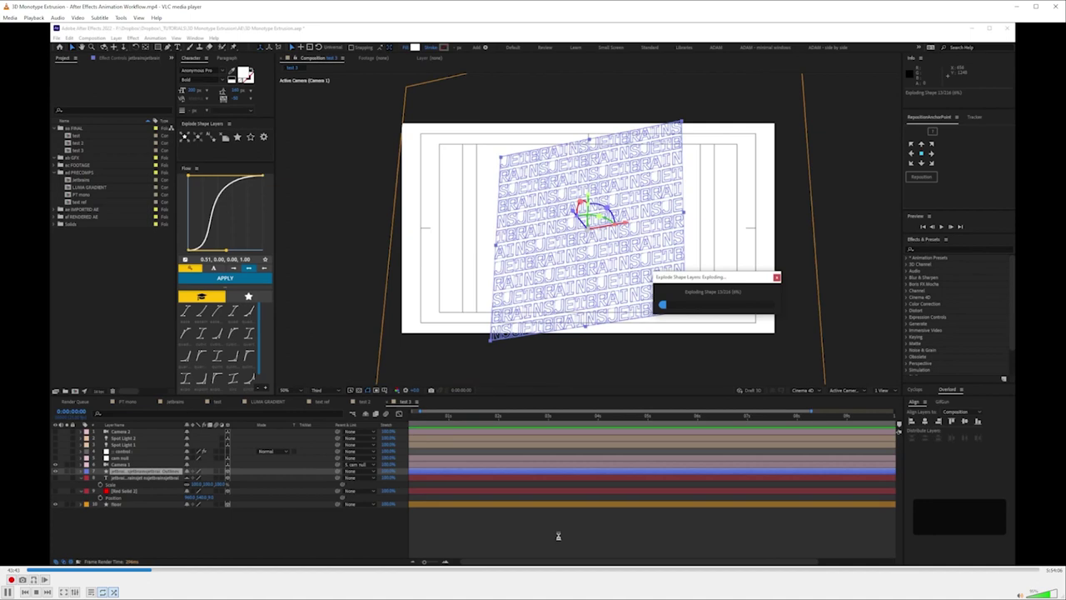
Step: Watch the tutorial full screen through to the yellow extruded-letter looks test
double_click(558, 535)
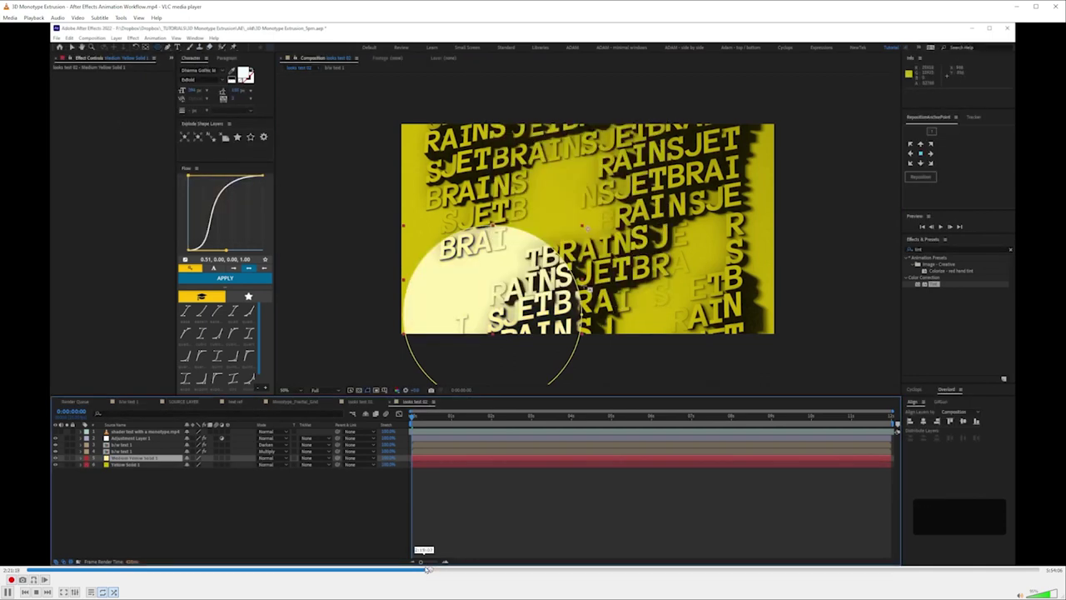
Step: Skip ahead to the Monotype_Fractal_Grid grade using Tint, Add Grain, Noise and Curves
drag(428, 569, 574, 567)
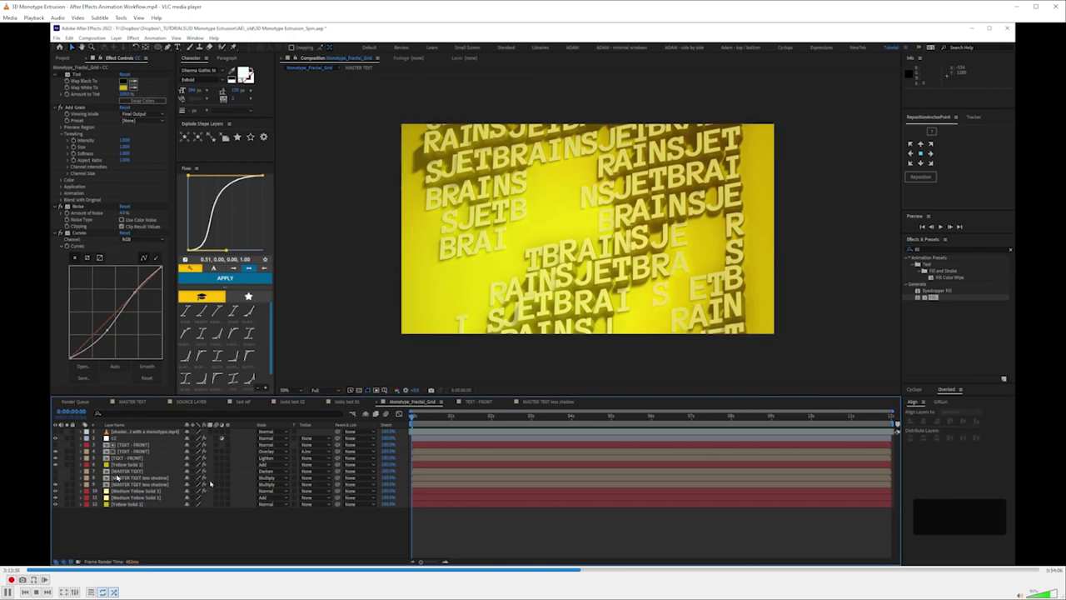
Step: Skip the VLC tutorial ahead to the Monotype_Fractal_Grid master control sliders, watching in full screen
click(588, 571)
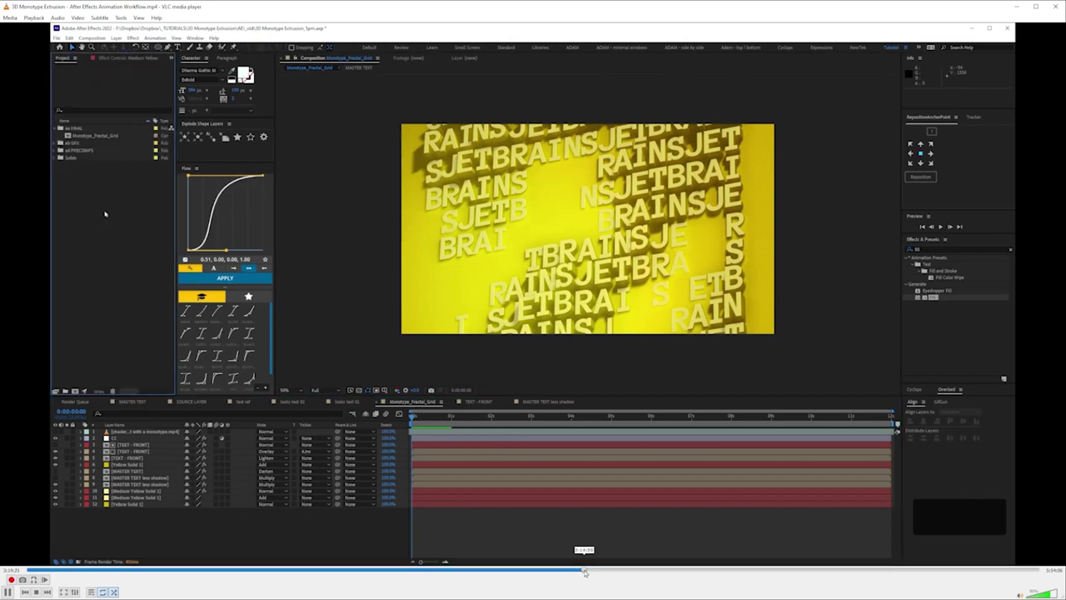
key(f)
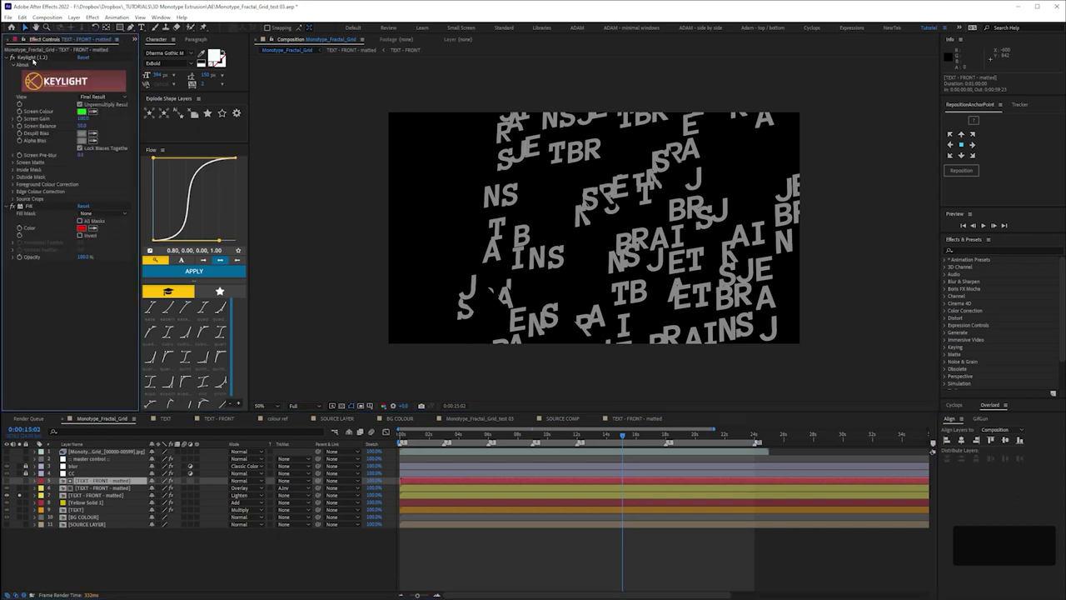
key(f)
drag(625, 562, 679, 565)
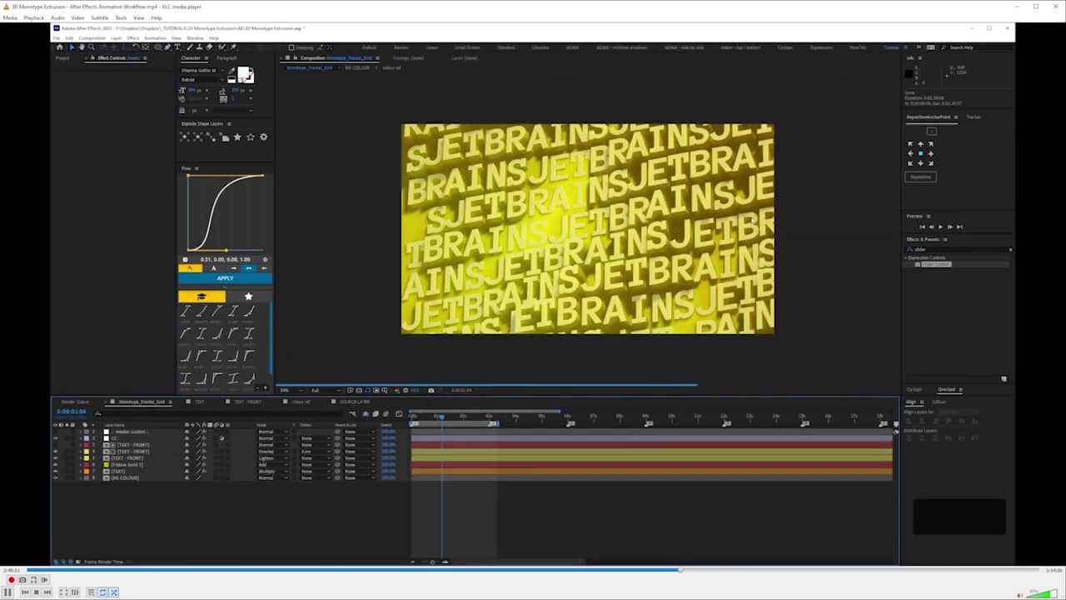
key(f)
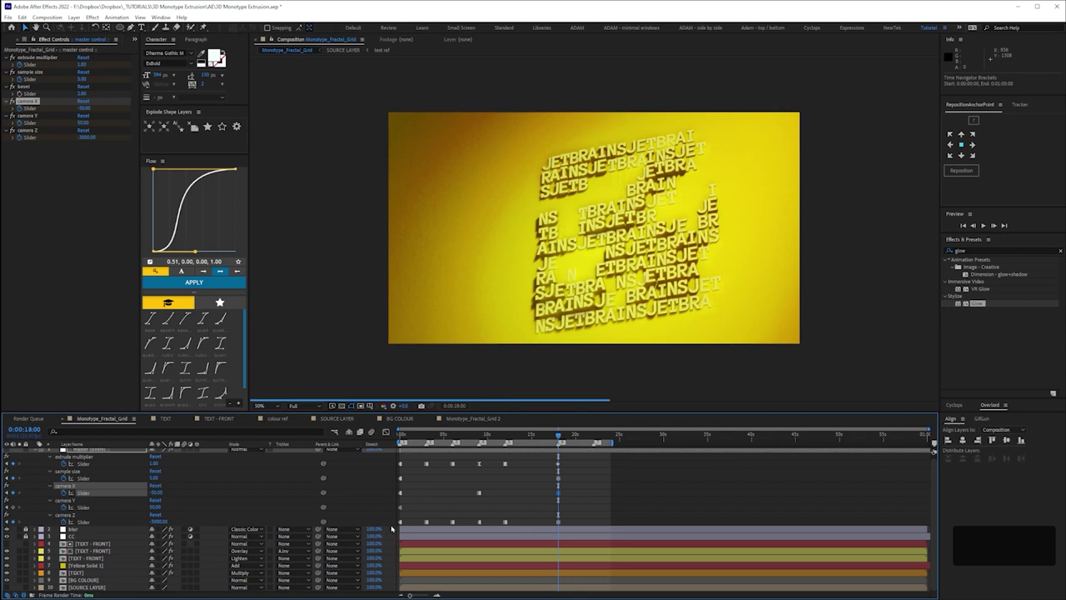